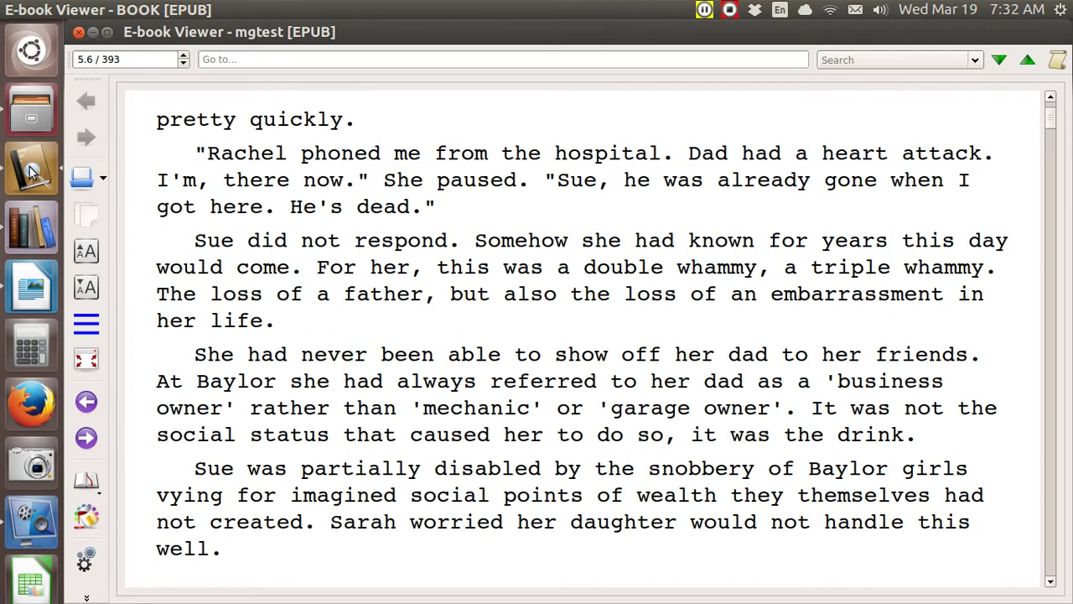
# Page back to the book's cover, and page forward through the title page to the opening of Chapter 01.
pyautogui.press('pageup')
pyautogui.press('pageup')
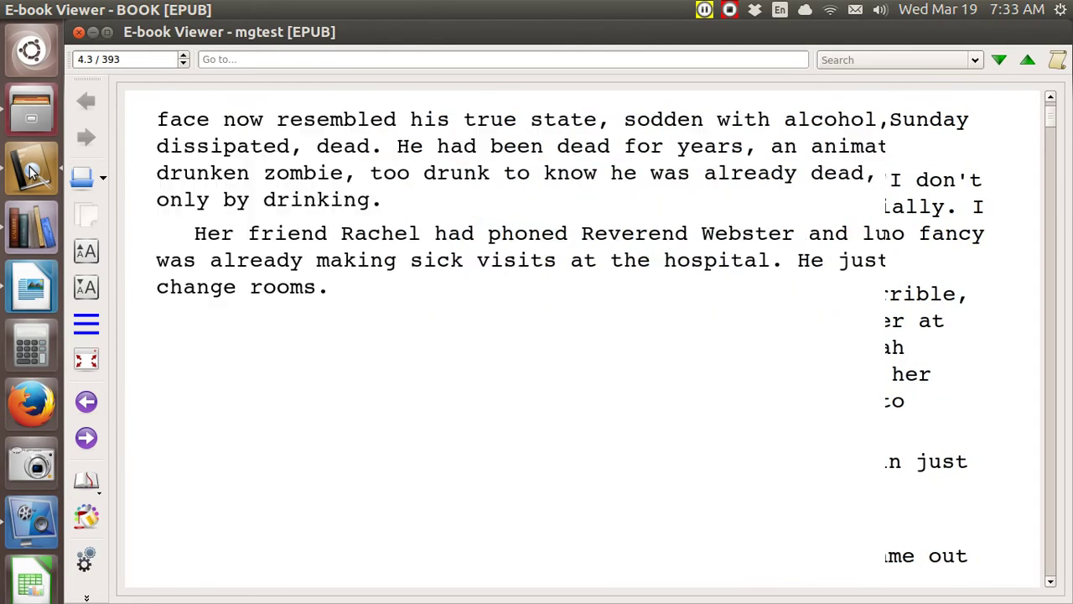
pyautogui.press('pageup')
pyautogui.press('pageup')
pyautogui.press('pageup')
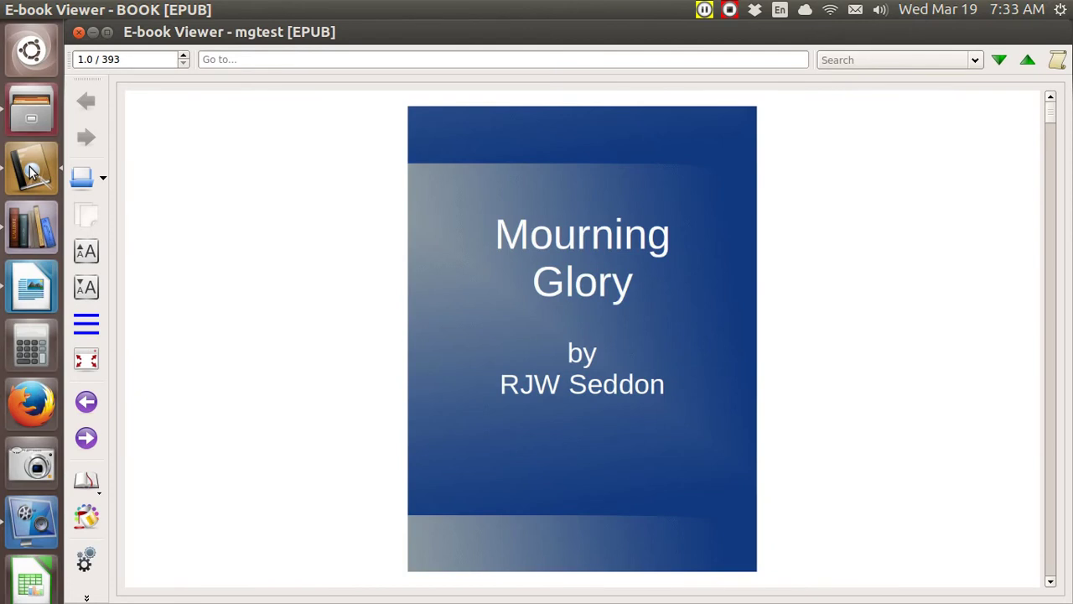
pyautogui.press('pagedown')
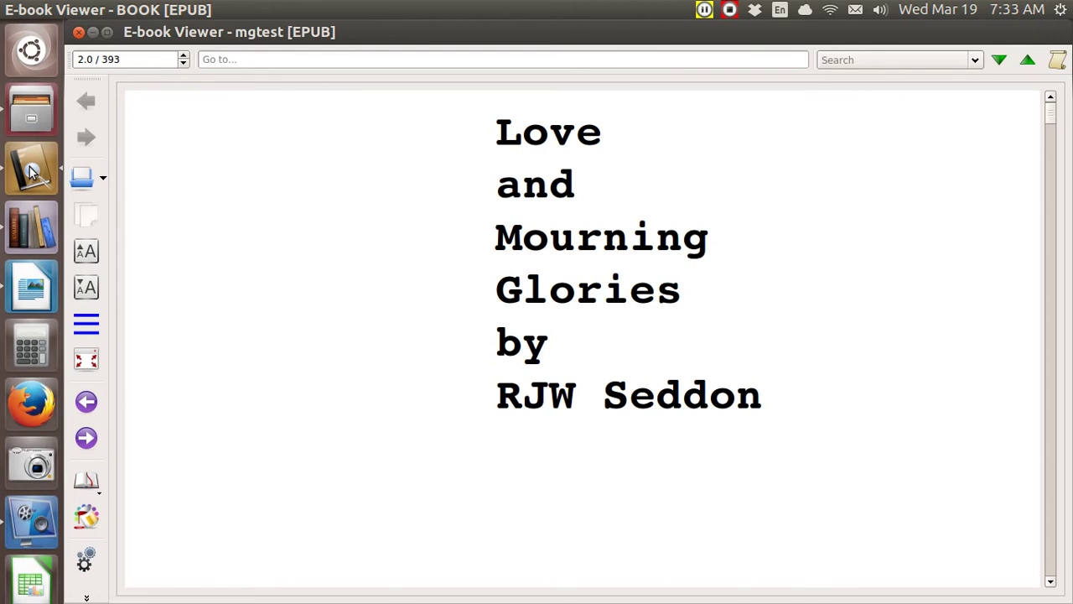
pyautogui.press('pagedown')
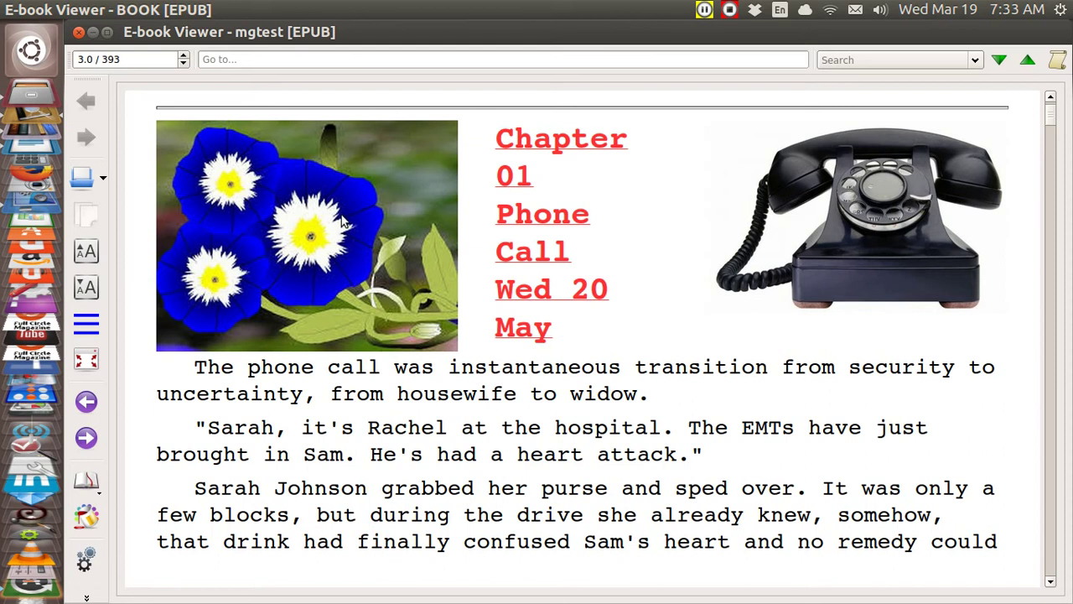
# Enlarge the font three steps and reduce it five steps to check how the Chapter 01 heading and text wrap around the images.
pyautogui.click(87, 253)
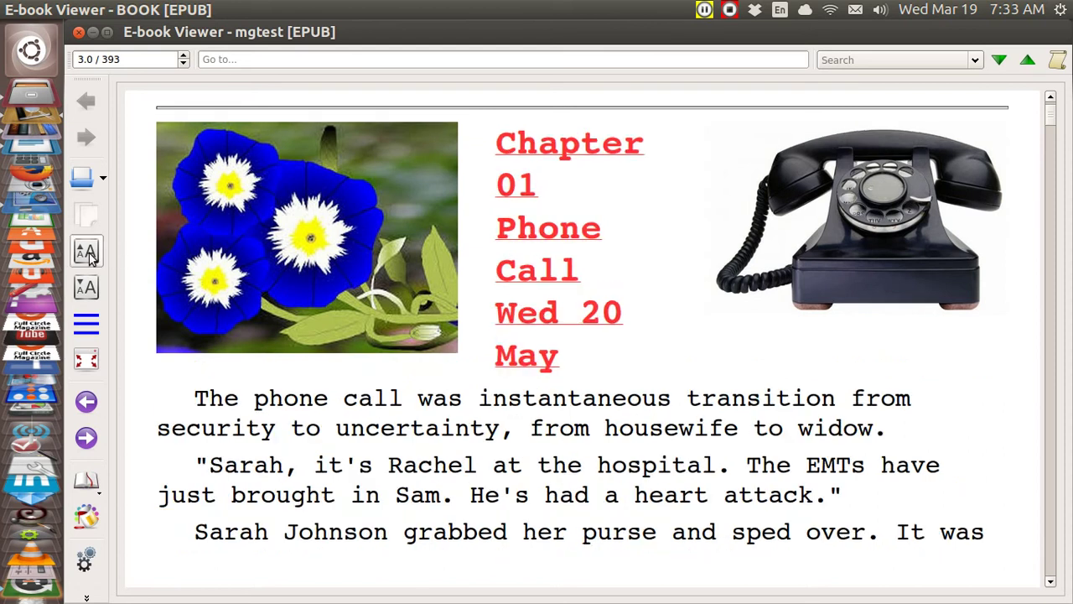
pyautogui.click(87, 254)
pyautogui.click(87, 253)
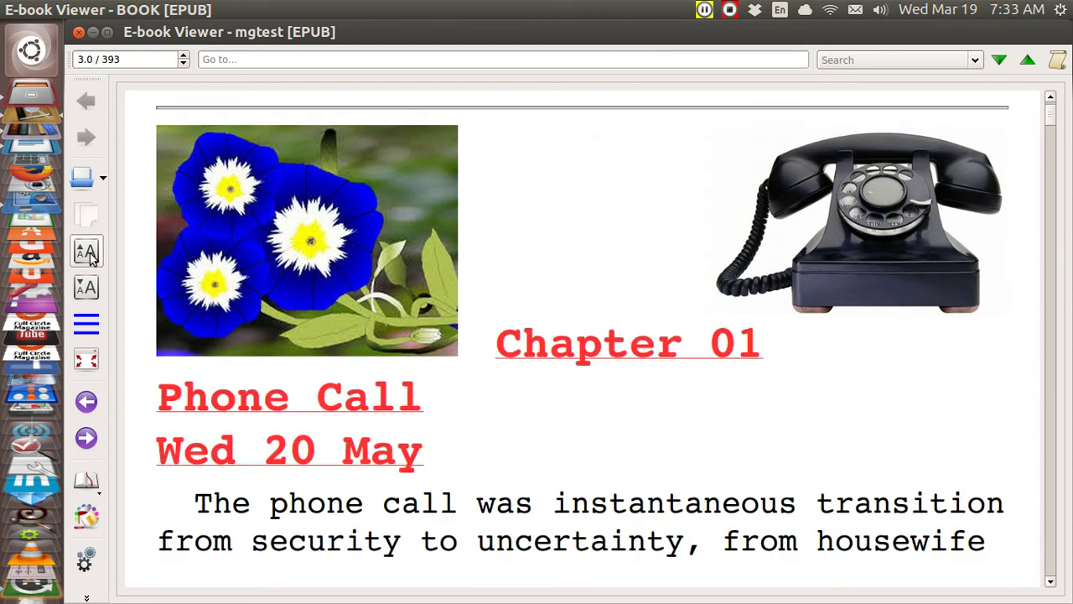
pyautogui.click(85, 288)
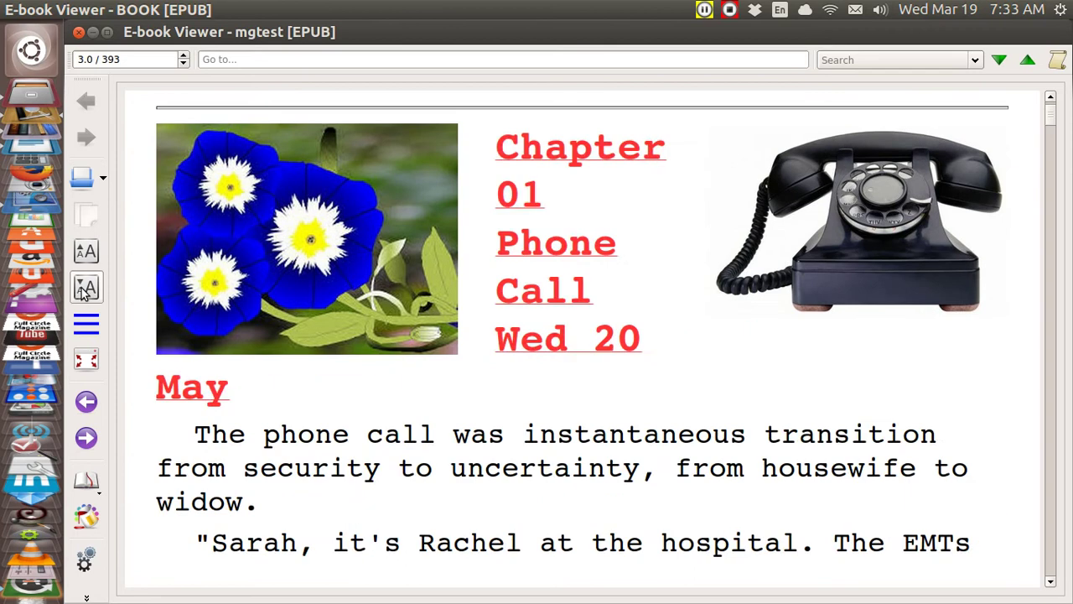
pyautogui.click(86, 287)
pyautogui.click(85, 288)
pyautogui.click(85, 288)
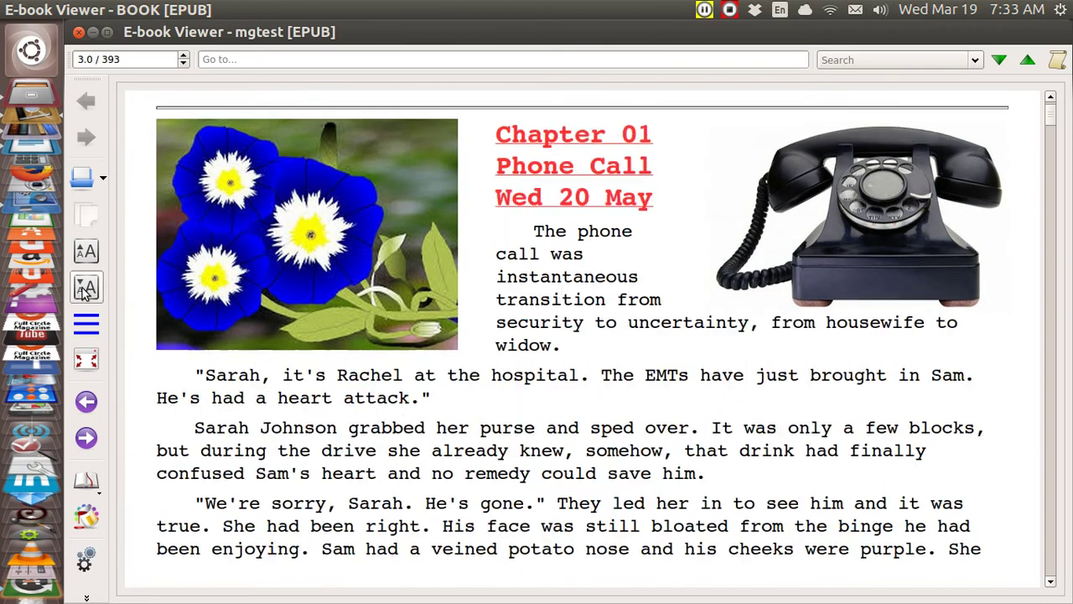
pyautogui.click(86, 287)
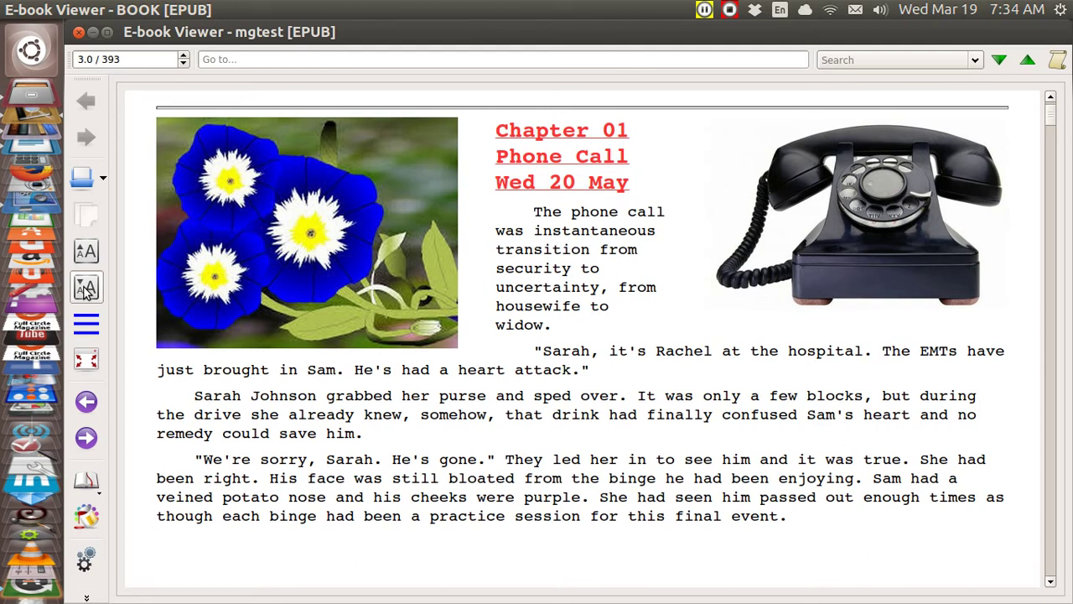
# Snap the viewer to the left half of the screen, check the Chapter 01 opening pages, and maximize the window again.
pyautogui.press('ctrl+super+Left')
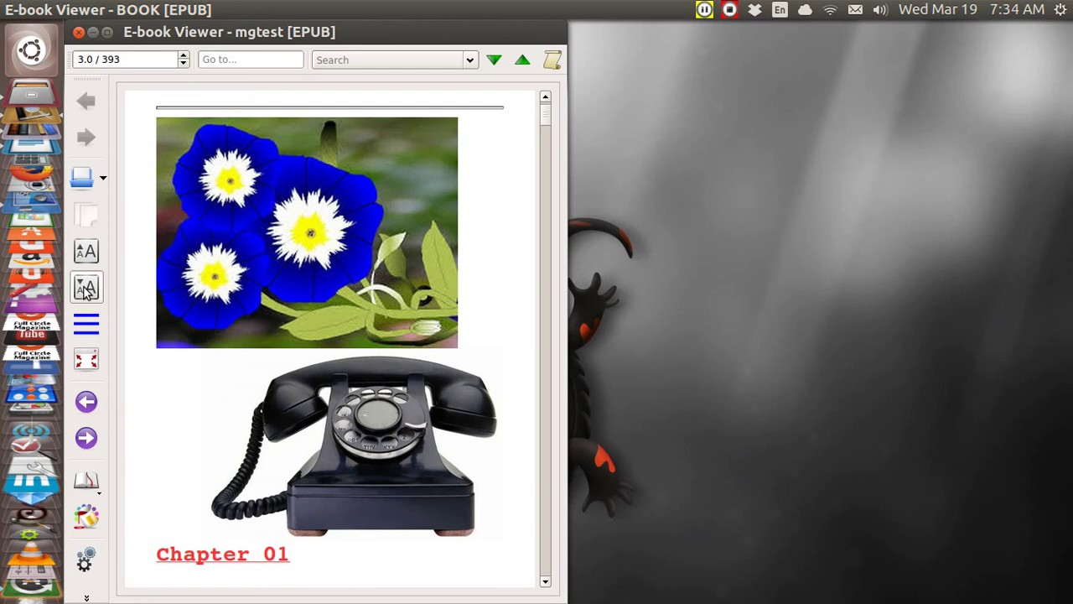
pyautogui.press('pagedown')
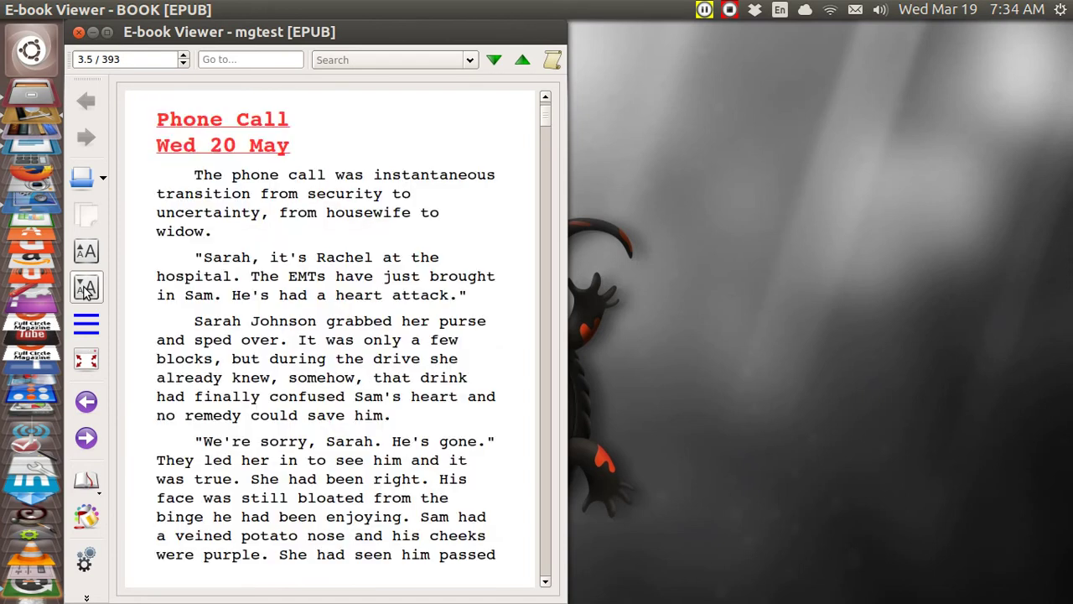
pyautogui.press('pageup')
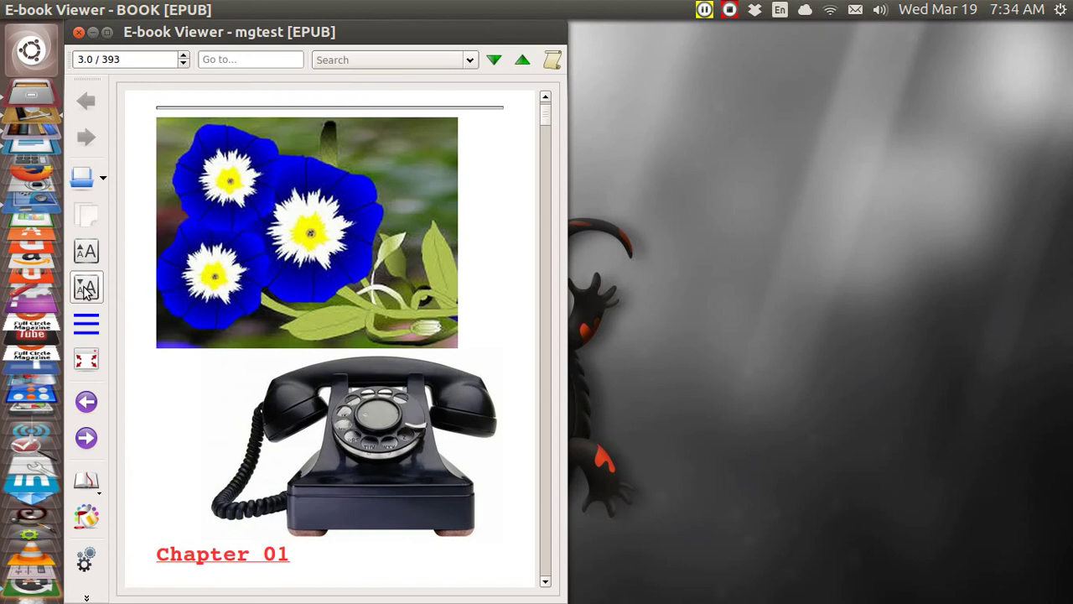
pyautogui.press('super+Up')
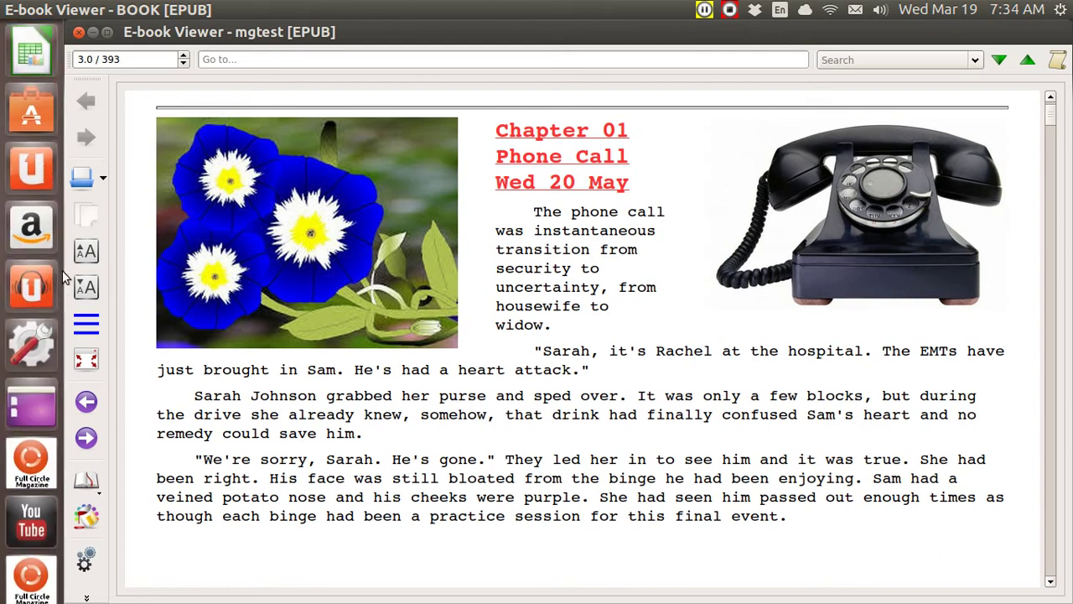
# Enlarge the font three steps and reduce it two steps on the Chapter 01 opening page.
pyautogui.click(88, 258)
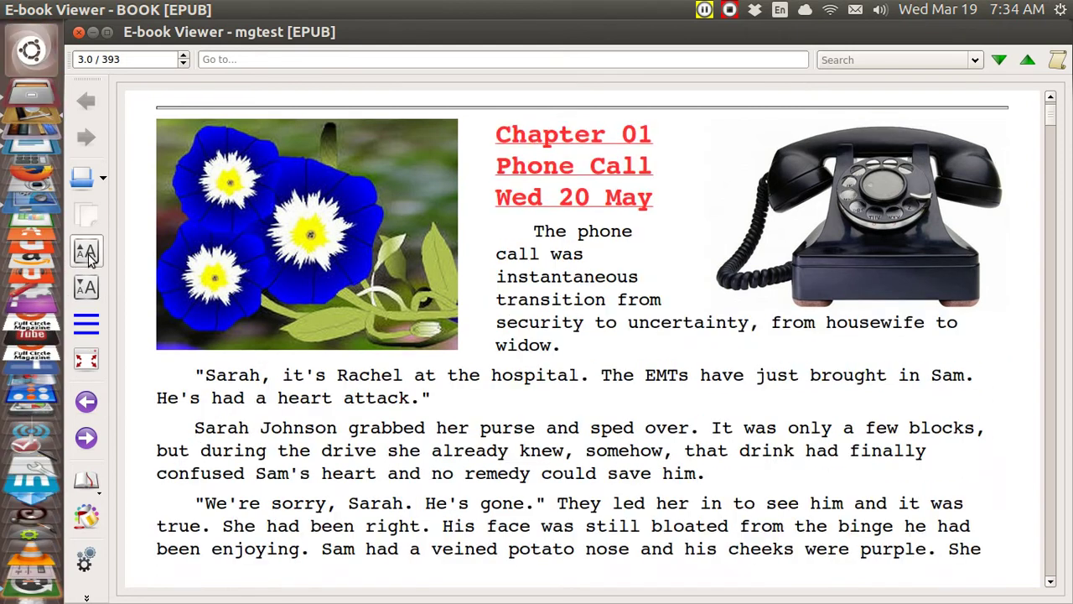
pyautogui.click(88, 258)
pyautogui.click(88, 259)
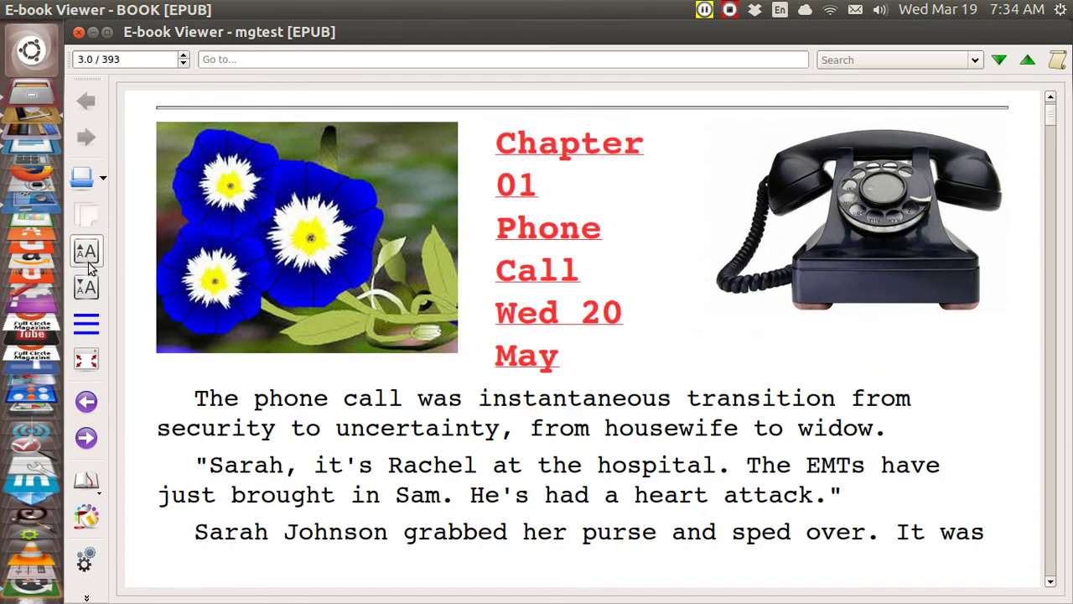
pyautogui.click(87, 287)
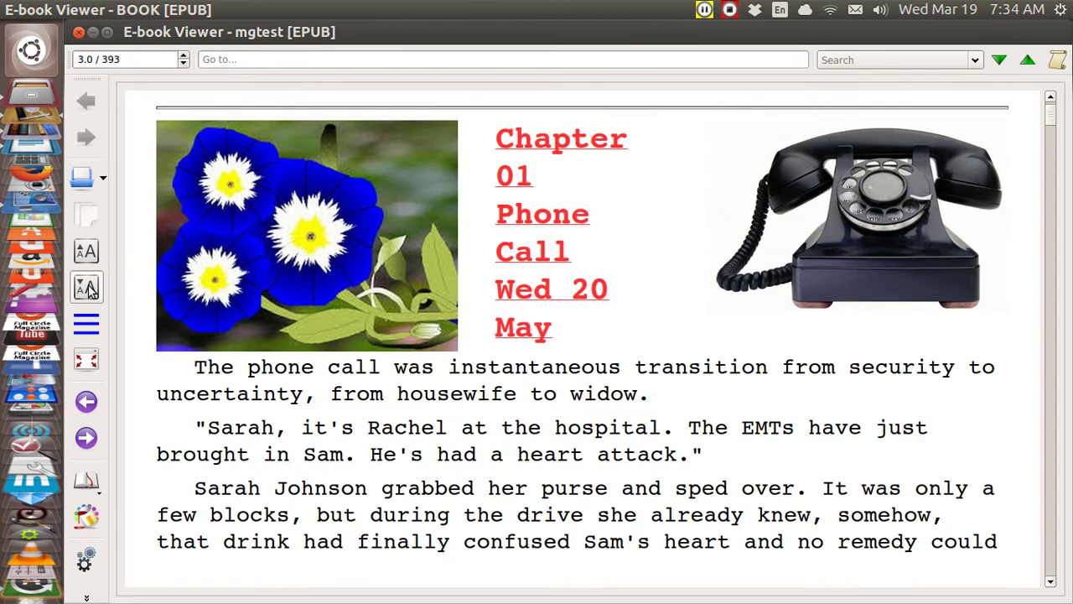
pyautogui.click(88, 288)
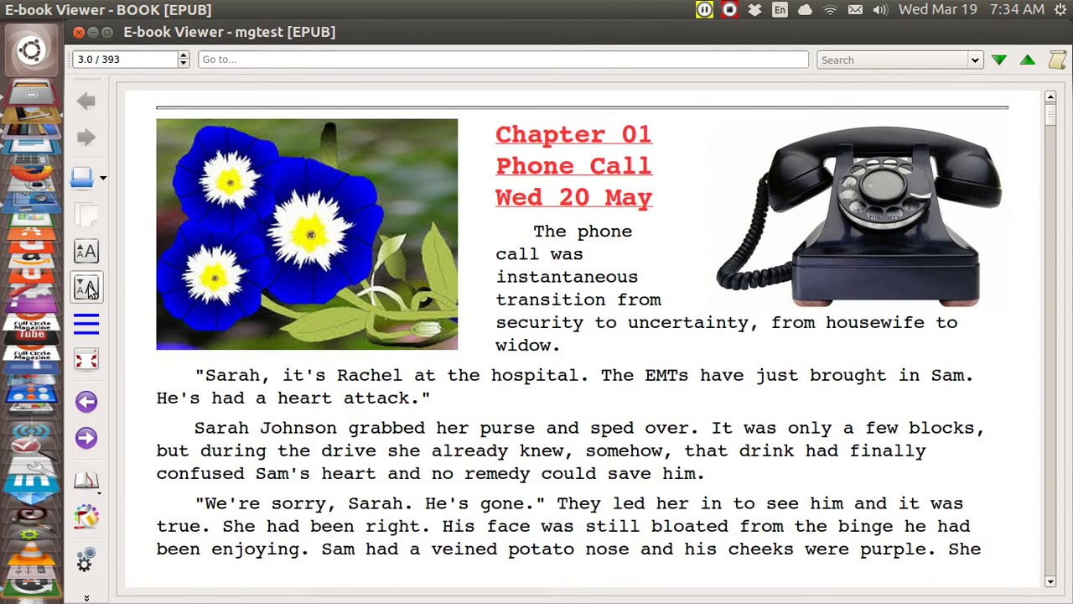
# Page forward to the red text box and reduce the font one step to view the whole box on one page.
pyautogui.press('pagedown')
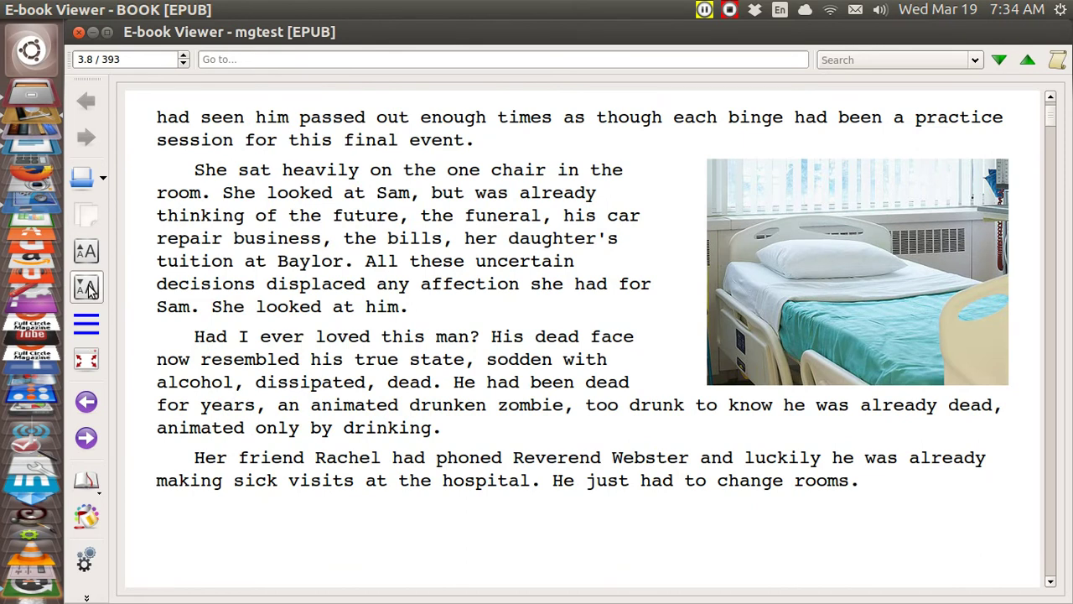
pyautogui.press('pagedown')
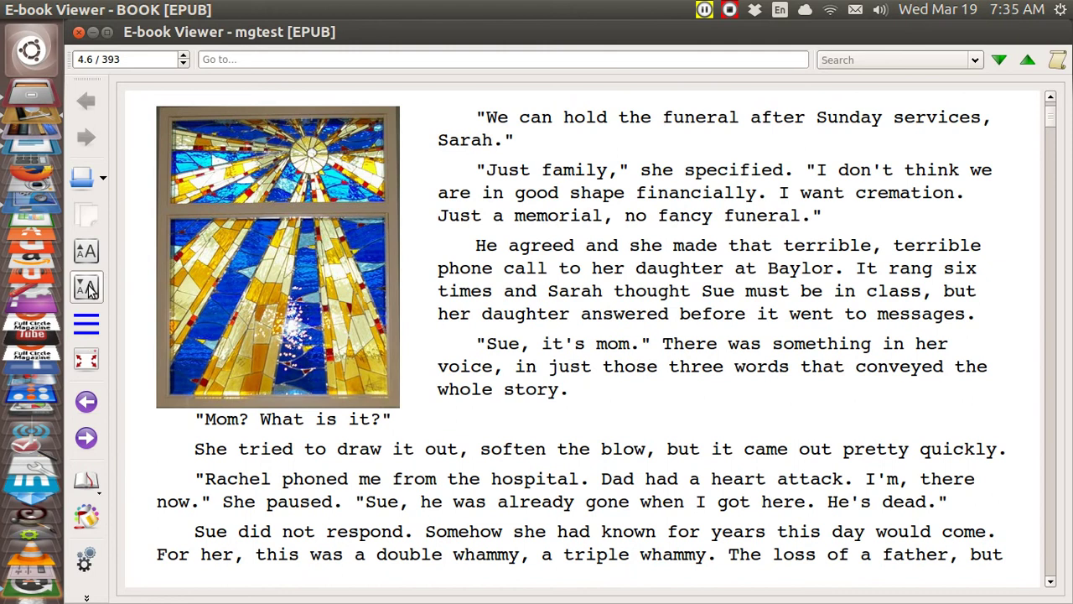
pyautogui.press('pagedown')
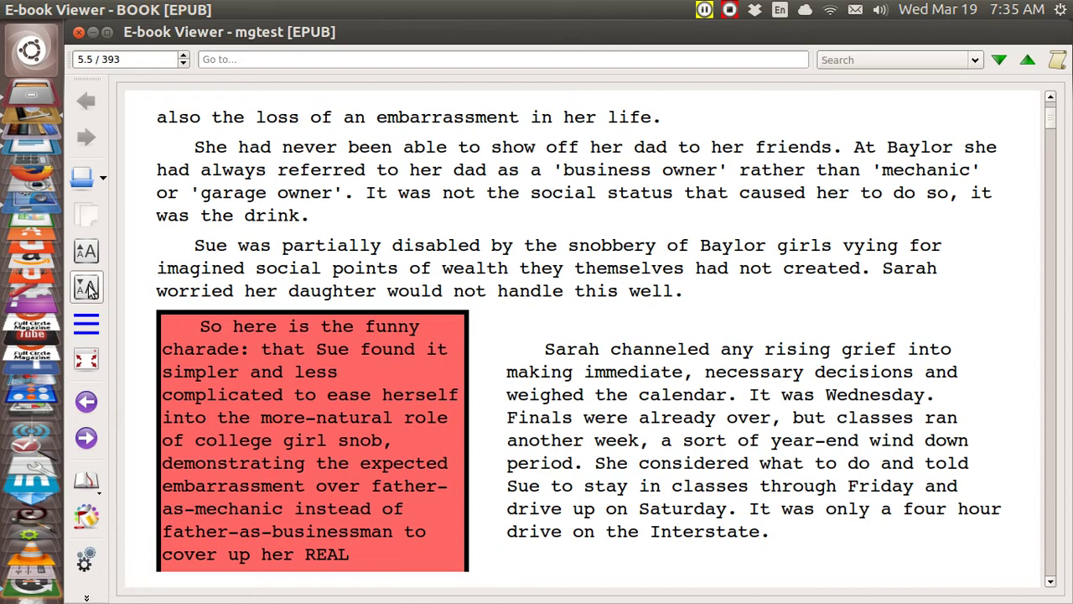
pyautogui.click(87, 287)
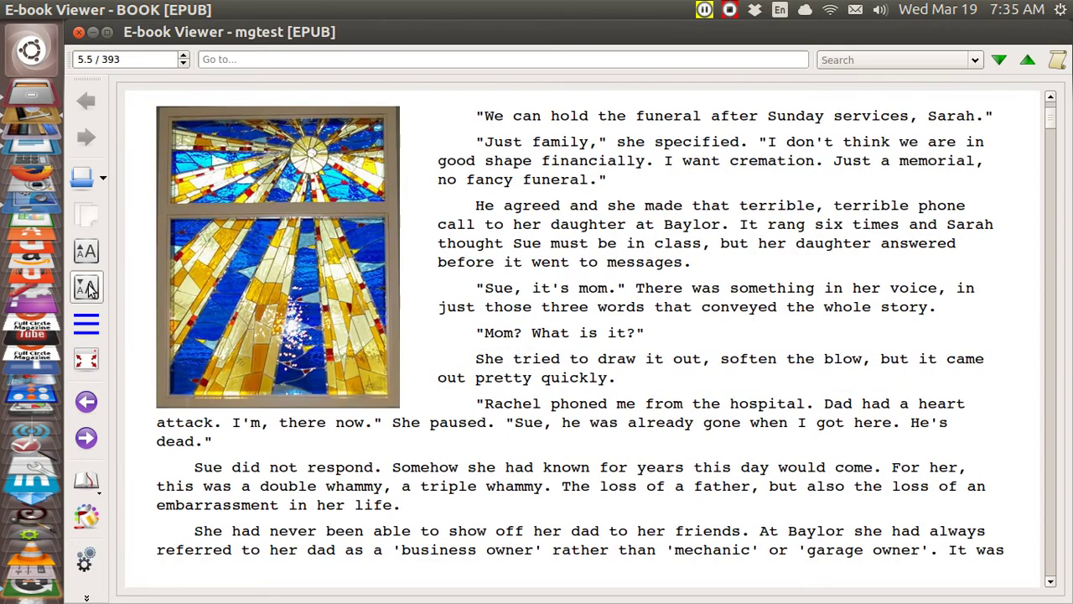
pyautogui.press('pagedown')
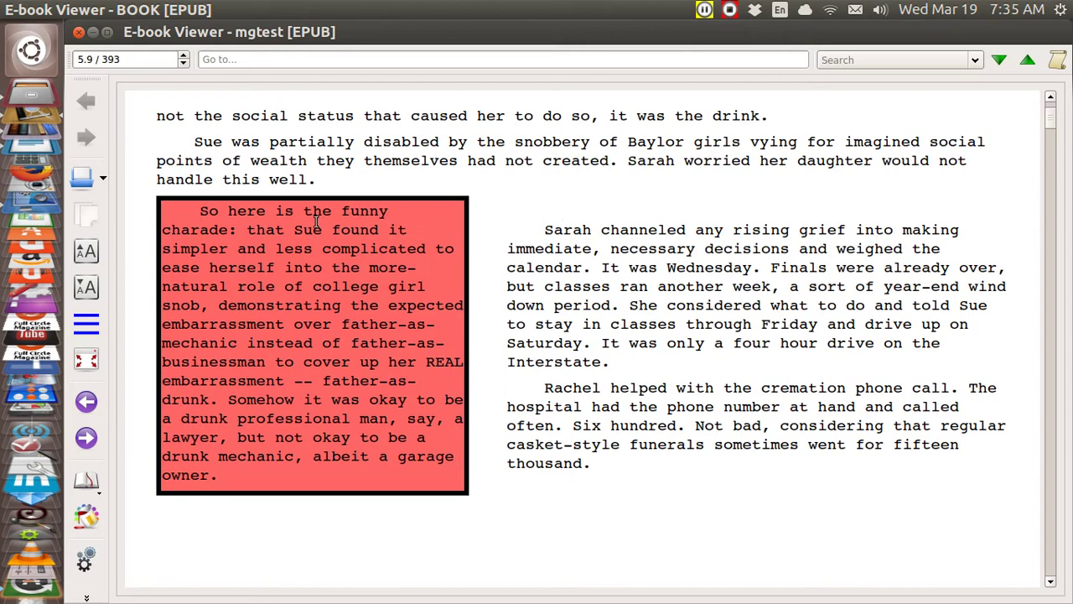
# Reduce the font one step and enlarge it three steps to compare the text flow beside the stained-glass image.
pyautogui.click(86, 288)
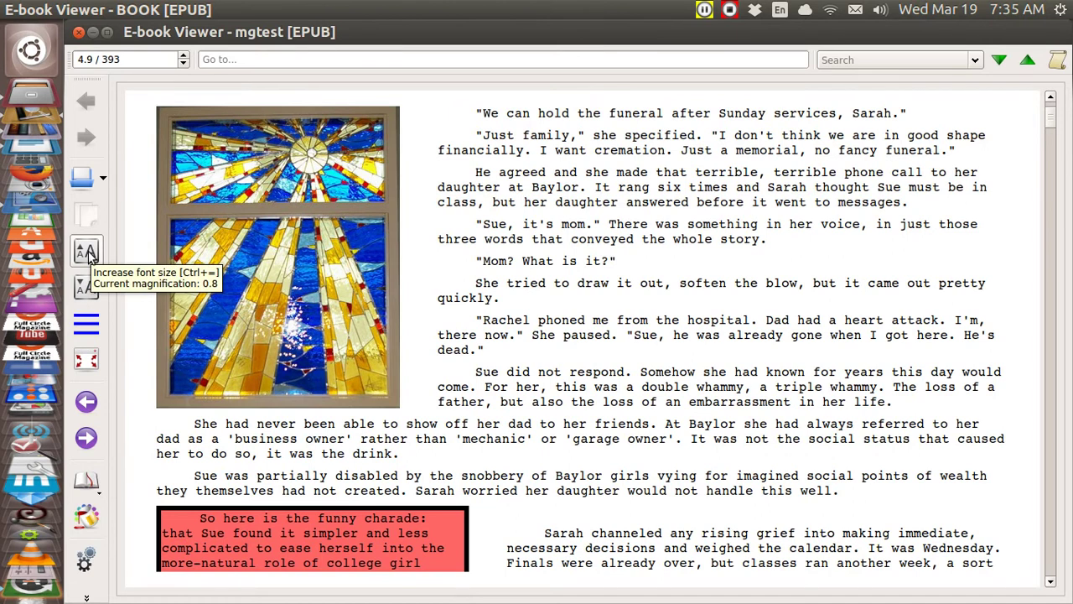
pyautogui.click(91, 255)
pyautogui.click(91, 255)
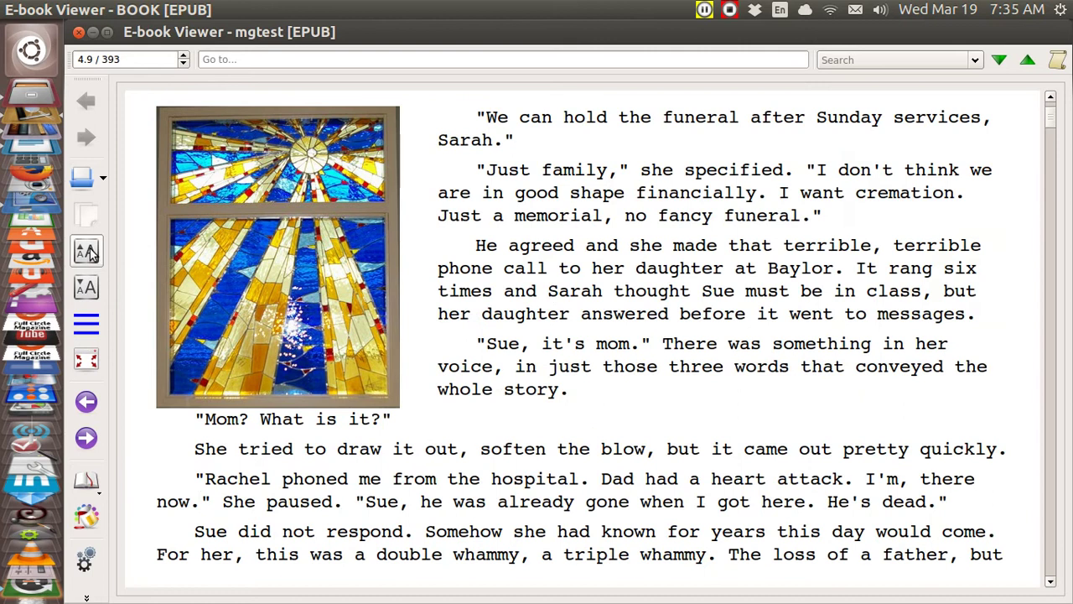
pyautogui.click(91, 254)
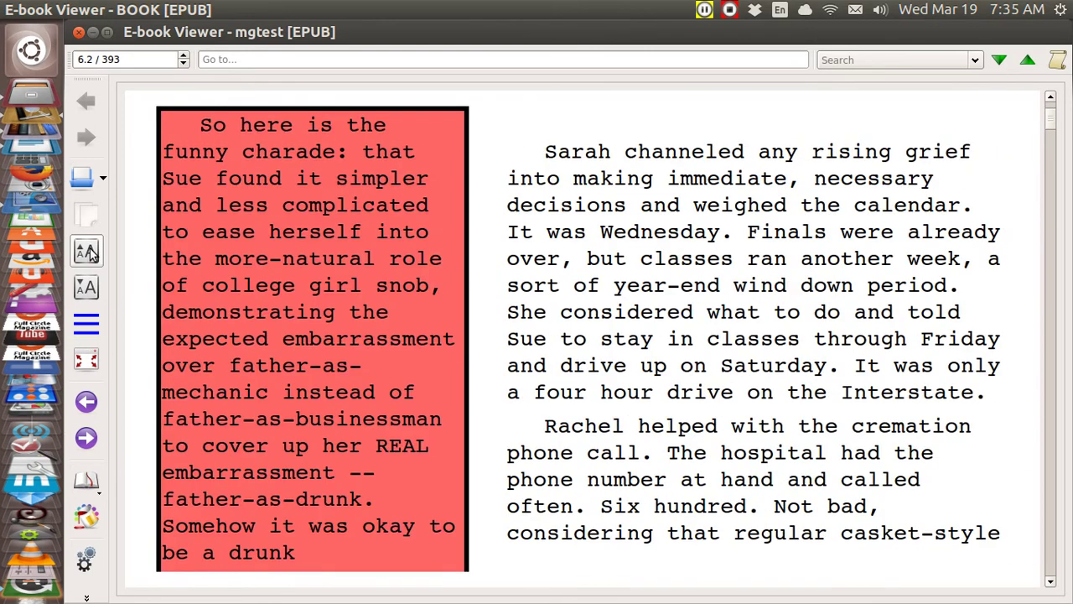
# Examine how the red text box splits across pages at the larger font, and reduce the font two steps.
pyautogui.press('pagedown')
pyautogui.press('pageup')
pyautogui.press('pageup')
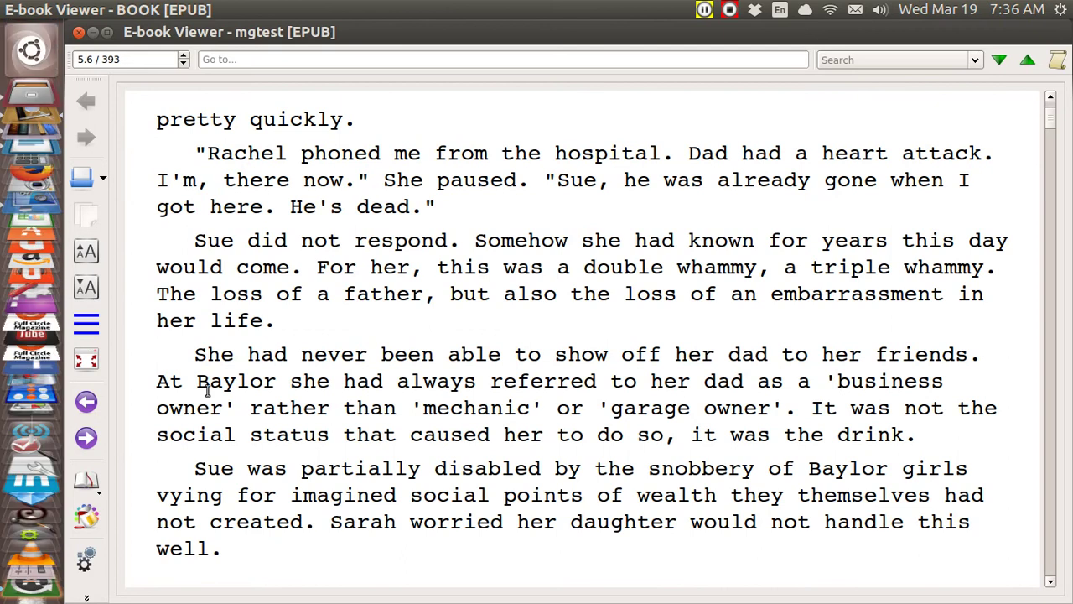
pyautogui.press('pagedown')
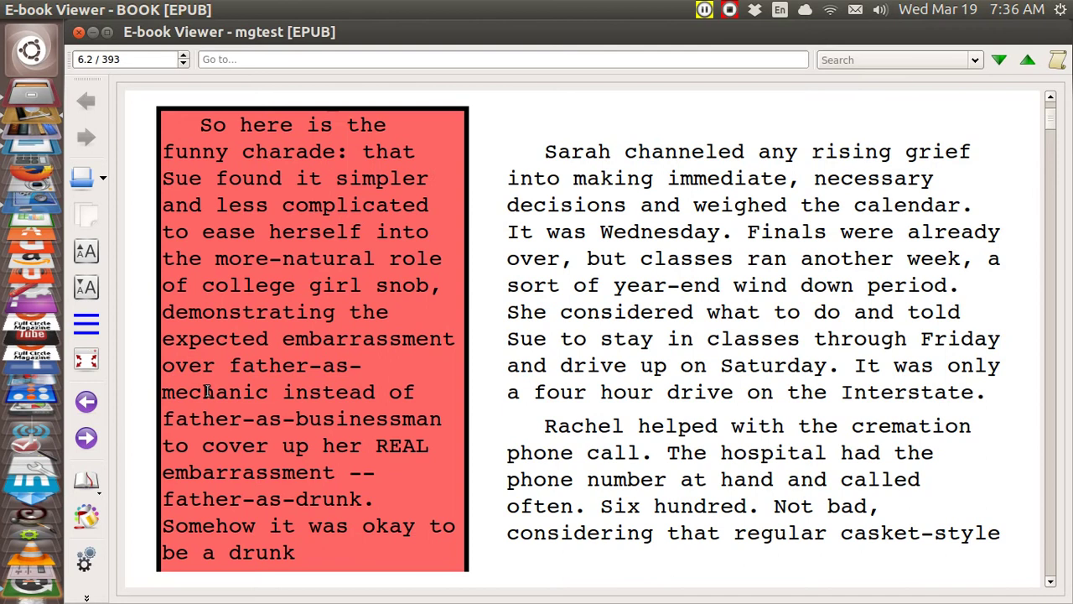
pyautogui.scroll(-1, 207, 392)
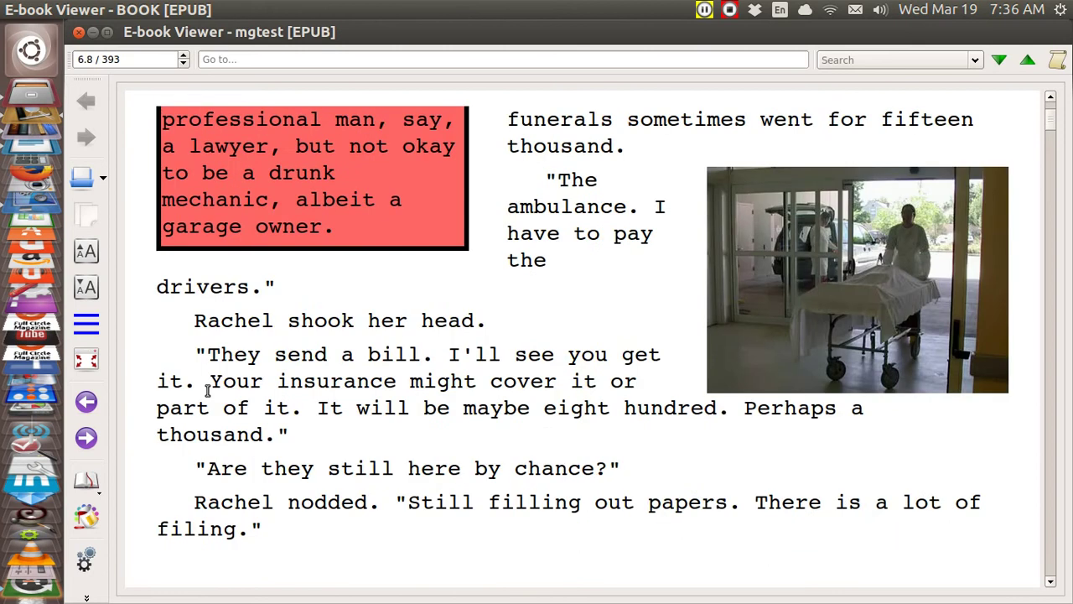
pyautogui.scroll(1, 207, 391)
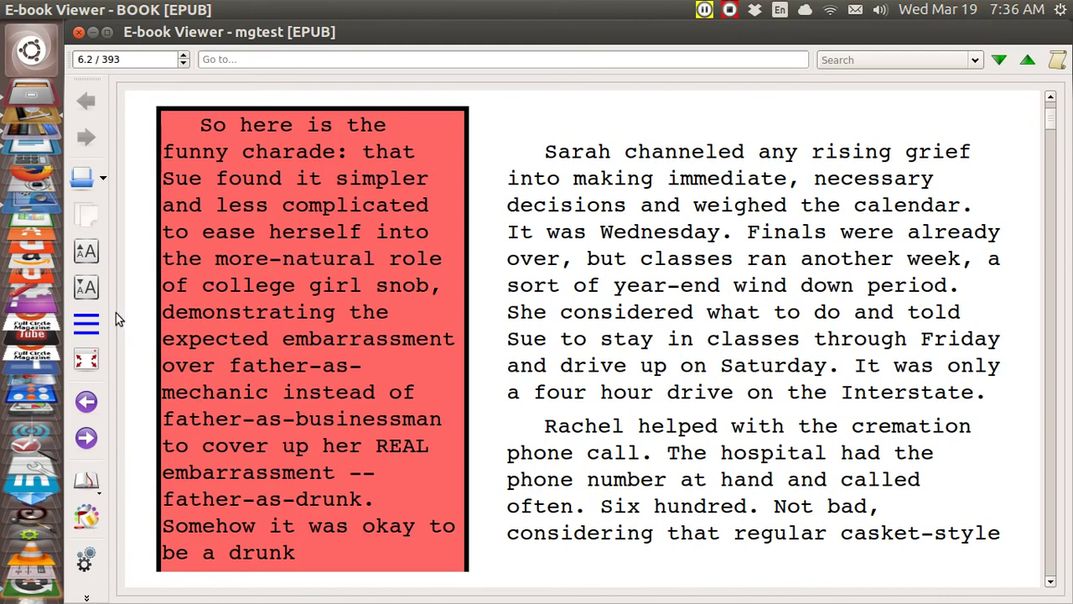
pyautogui.click(87, 288)
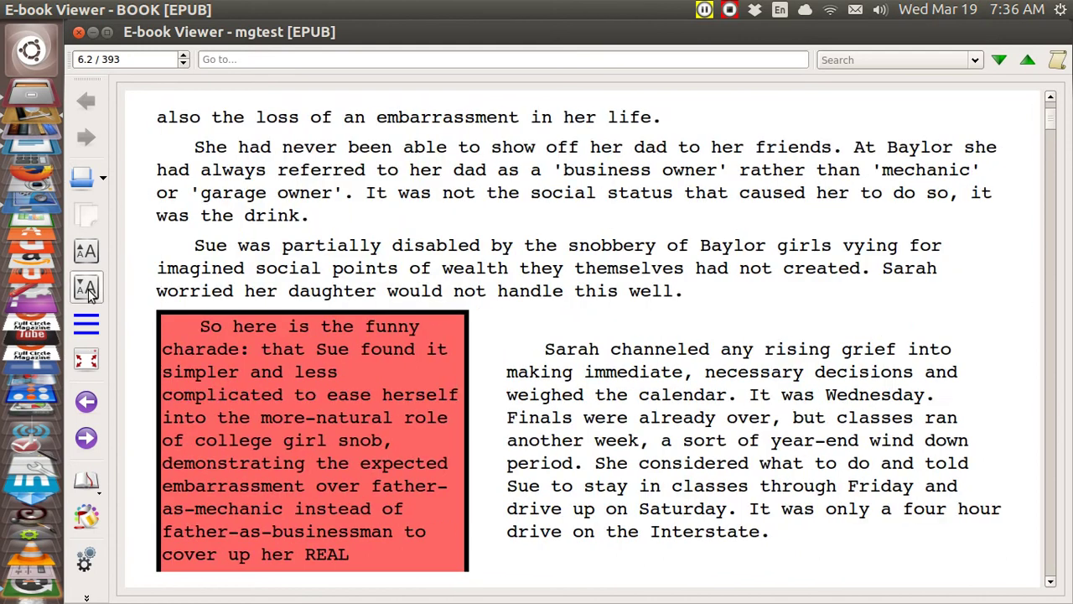
pyautogui.click(89, 291)
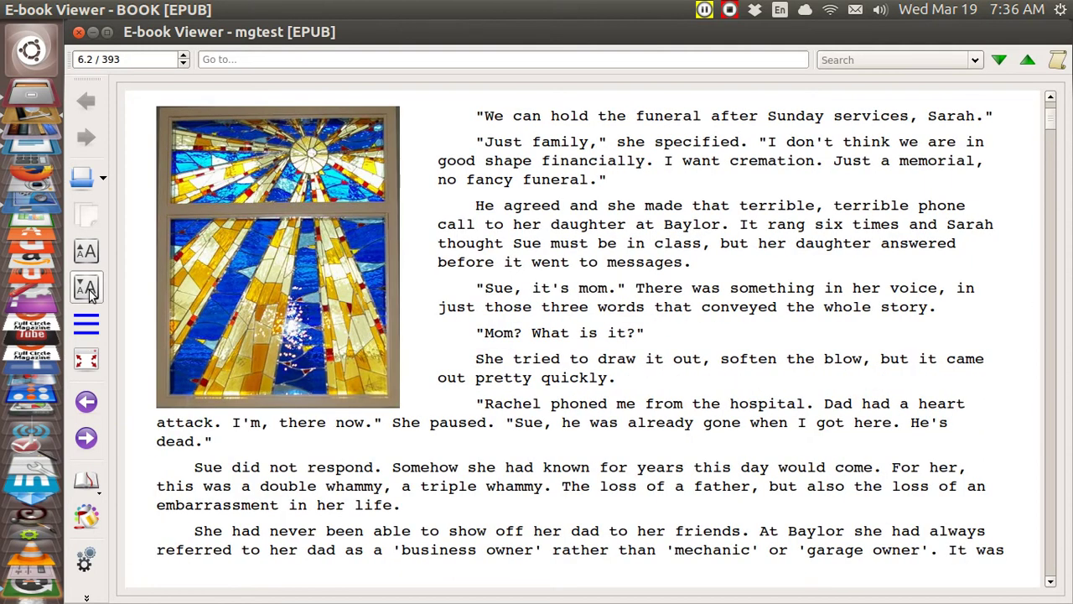
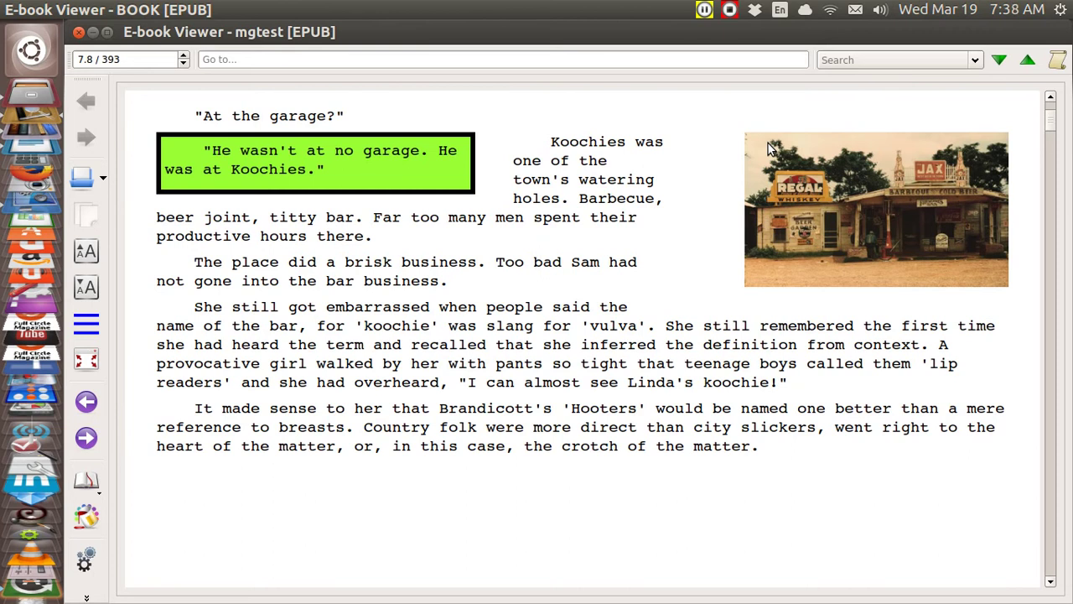
# Snap the viewer to the left half, reduce the font one step around the green text box, and minimize the window.
pyautogui.press('ctrl+super+Left')
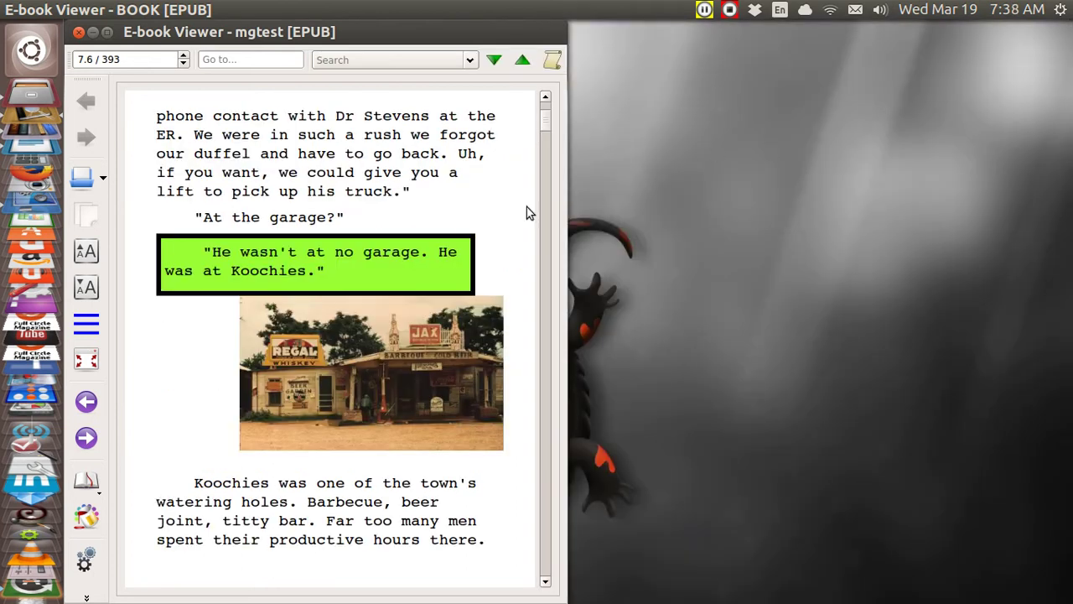
pyautogui.click(87, 293)
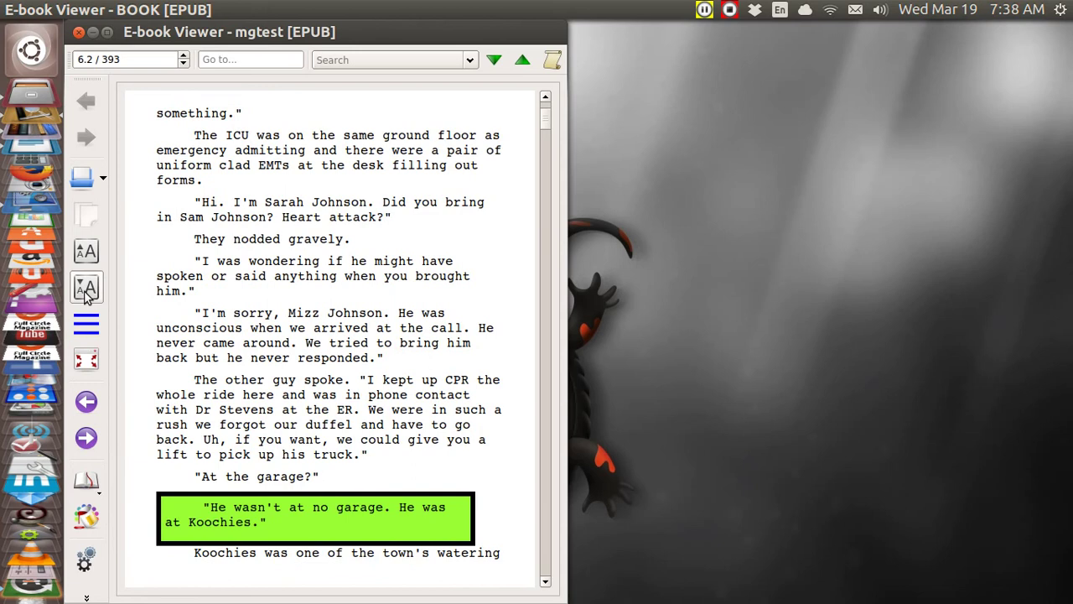
pyautogui.click(93, 33)
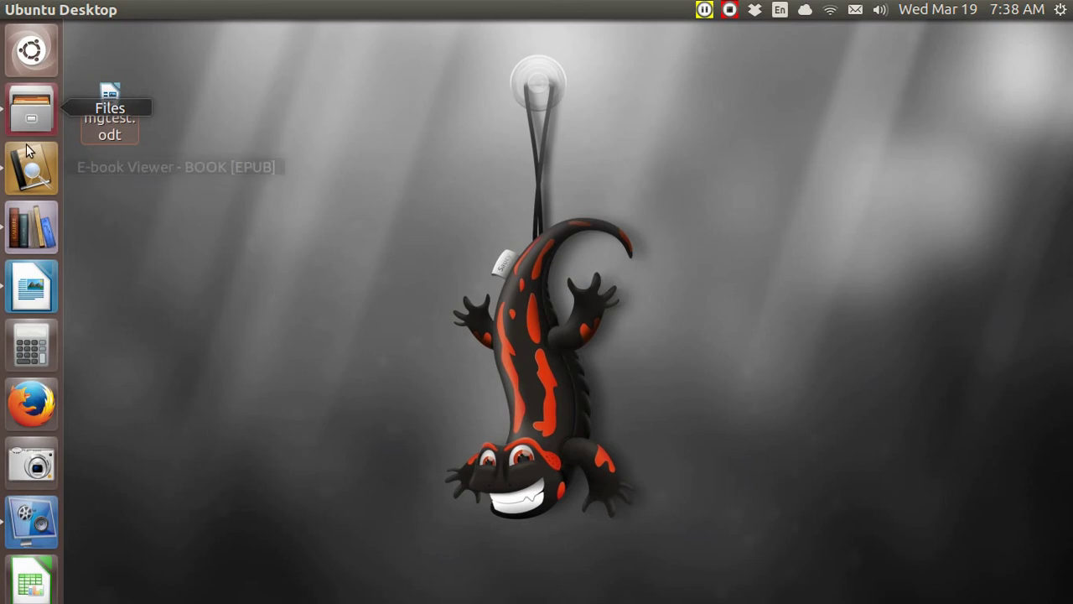
# Switch to mgtest.odt in LibreOffice Writer and check which view layout and toolbars are active.
pyautogui.click(29, 230)
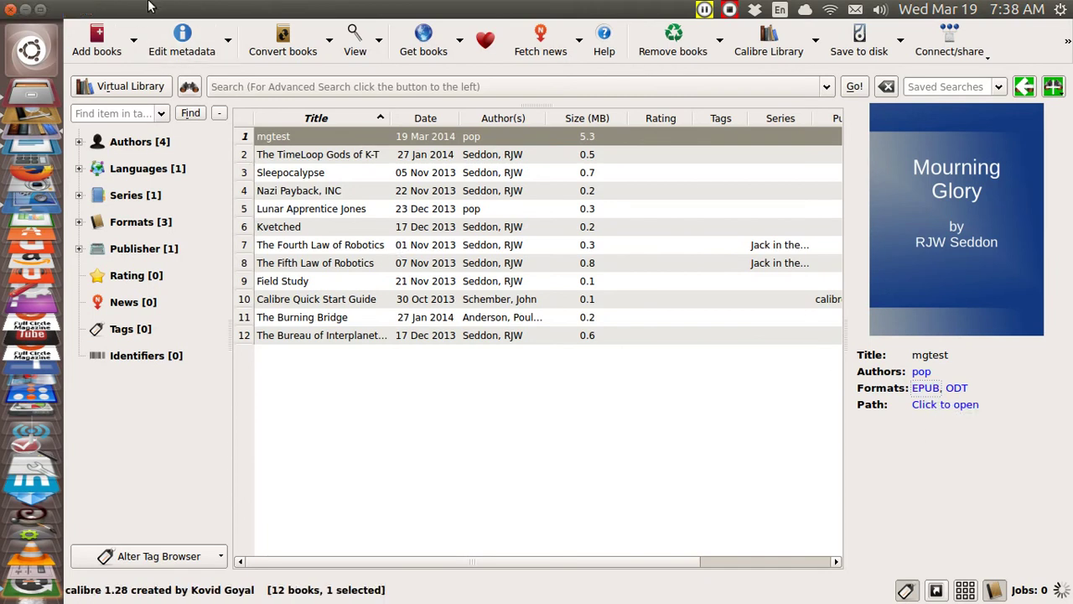
pyautogui.click(26, 8)
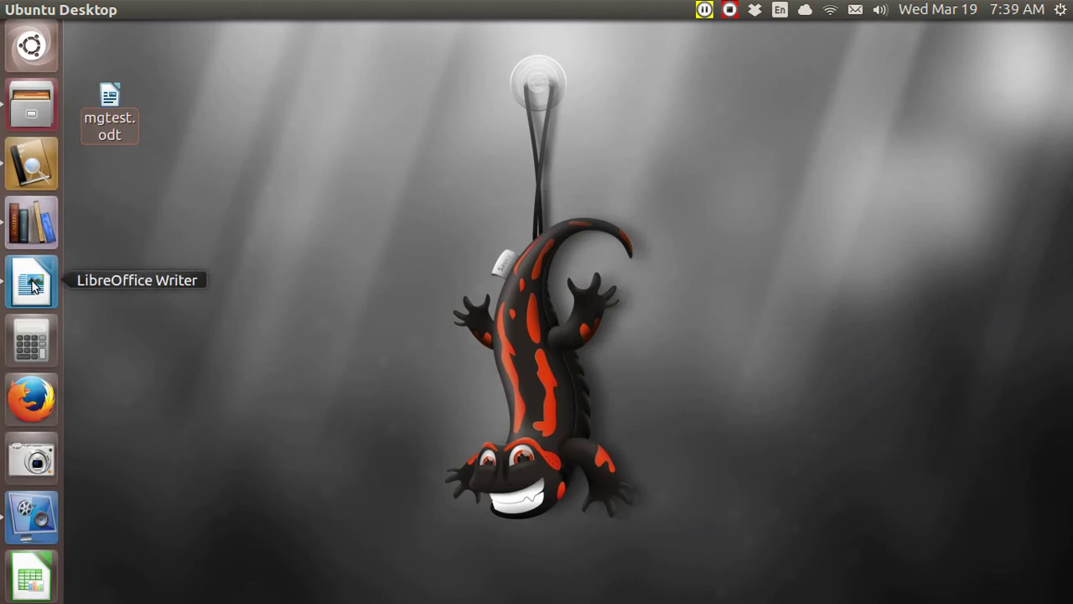
pyautogui.click(34, 285)
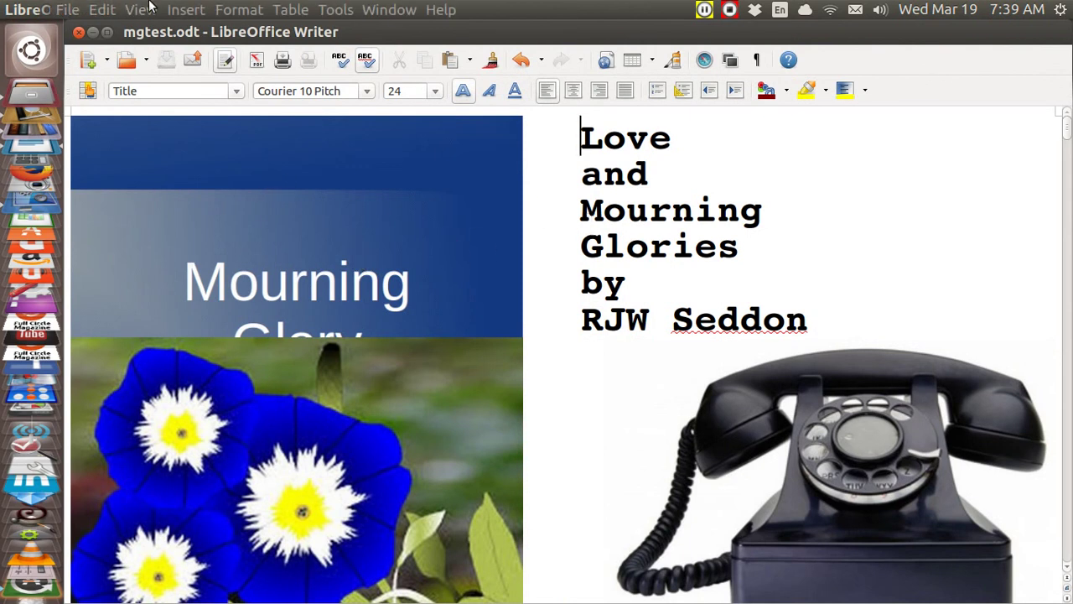
pyautogui.click(145, 15)
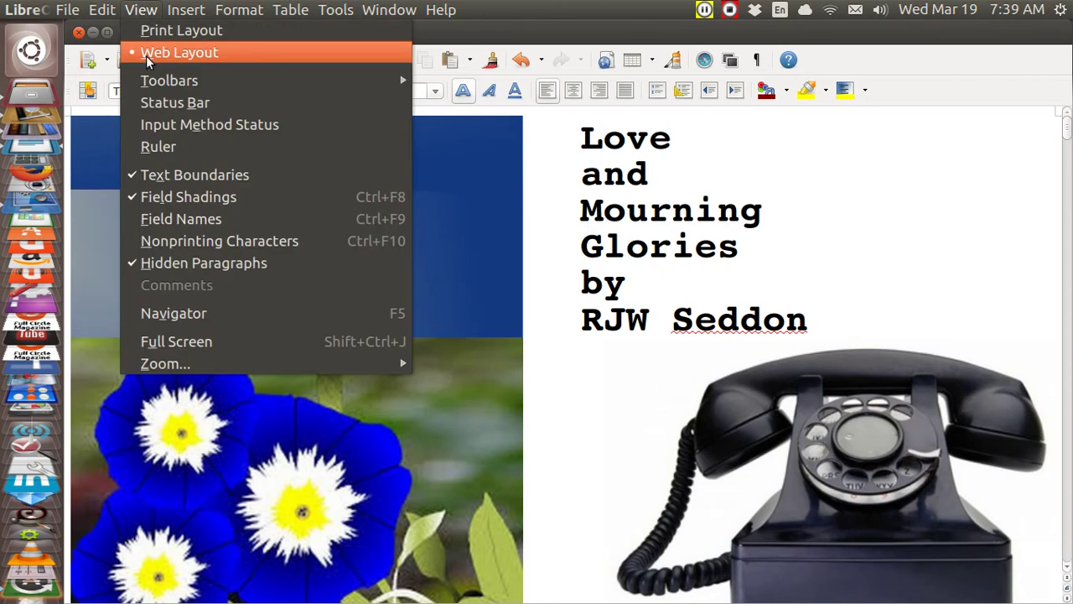
pyautogui.moveTo(402, 81)
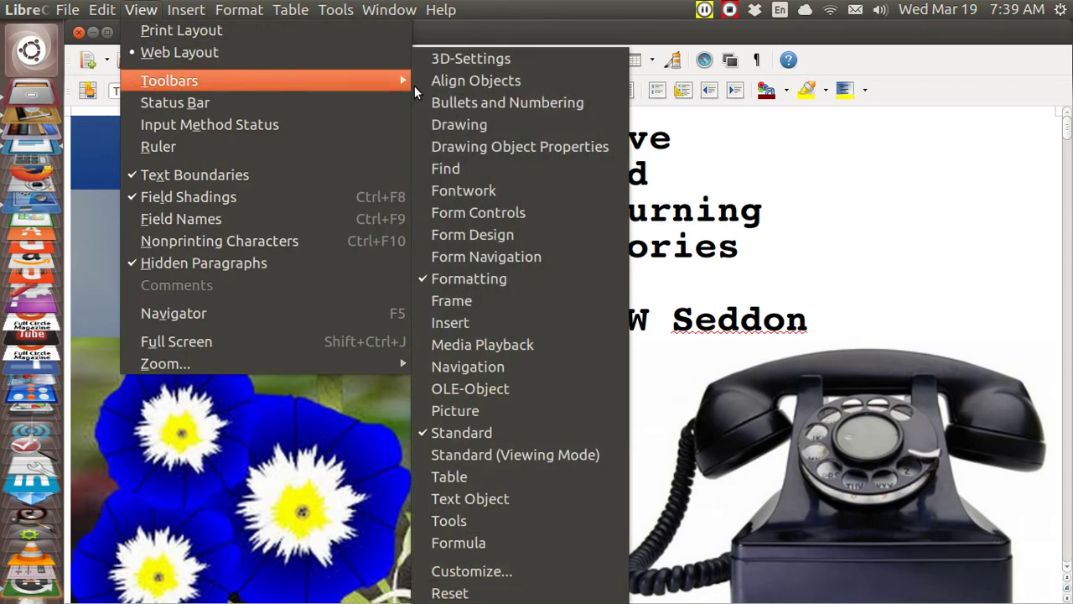
pyautogui.click(834, 125)
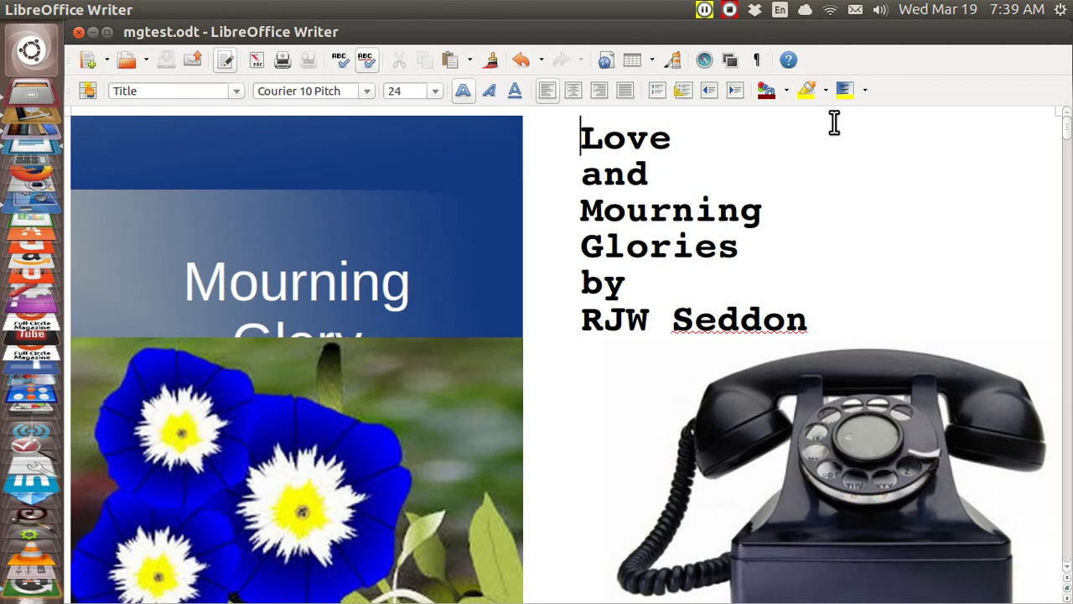
# Examine the wrap, size, anchor and position properties of the hospital gurney picture, without applying changes.
pyautogui.hotkey('ctrl', 'Down')
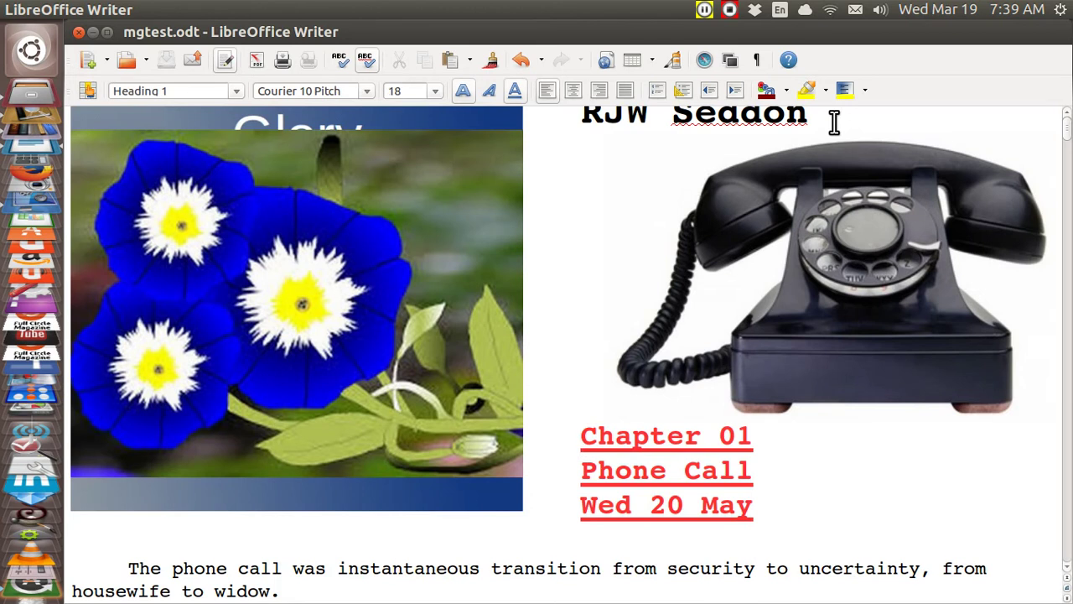
pyautogui.press('pagedown')
pyautogui.press('pagedown')
pyautogui.press('pagedown')
pyautogui.press('pagedown')
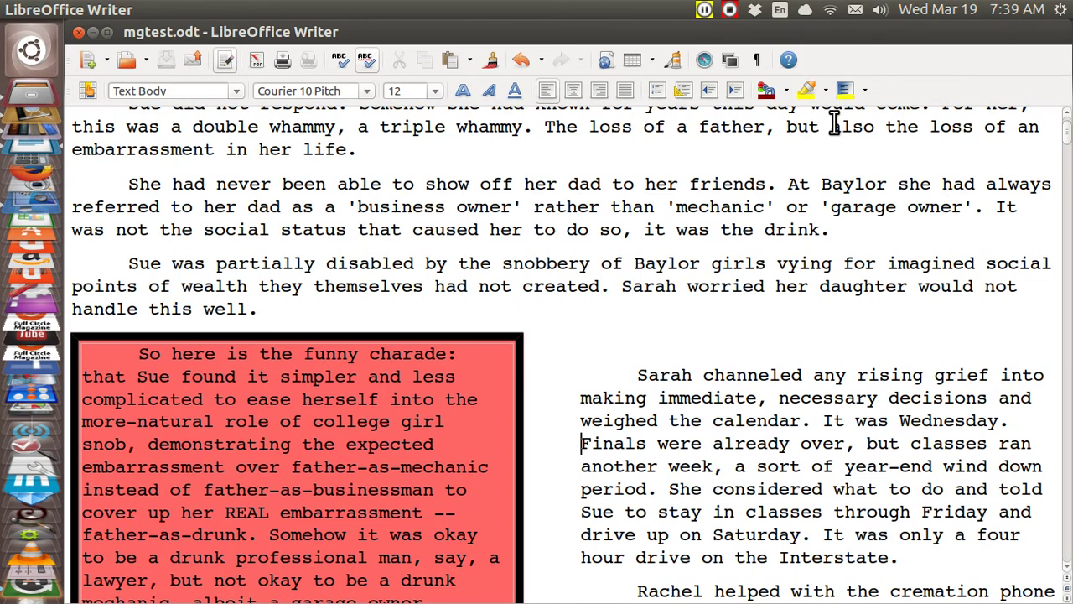
pyautogui.press('pagedown')
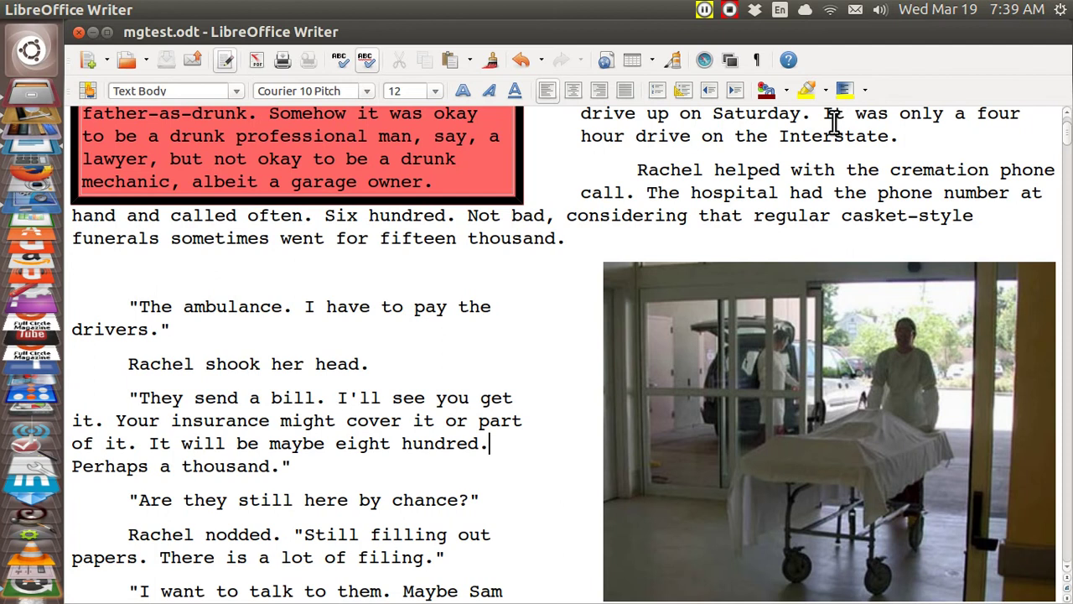
pyautogui.click(781, 273)
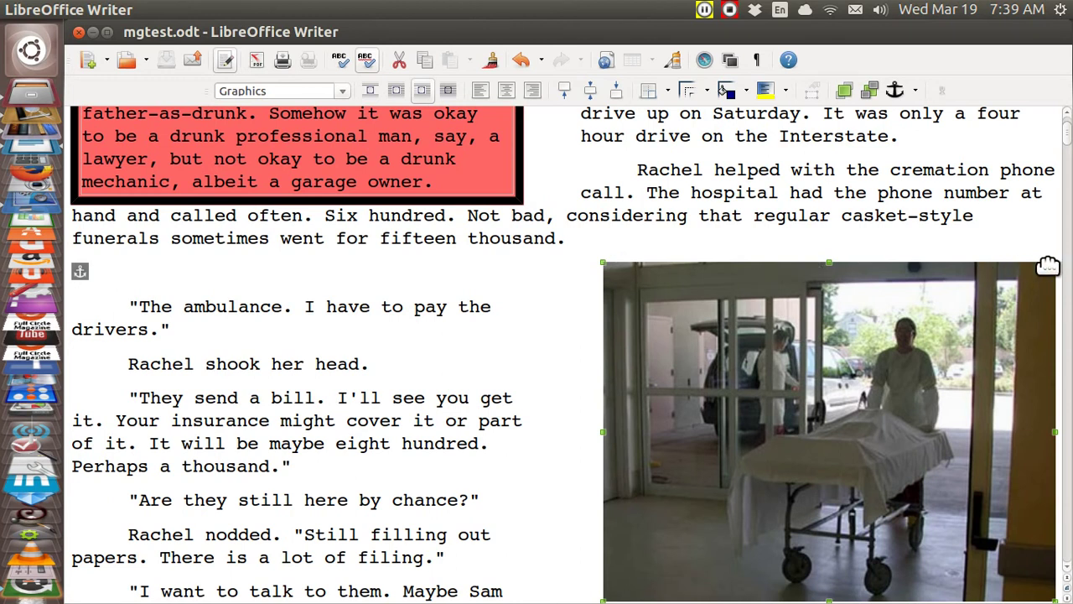
pyautogui.rightClick(808, 288)
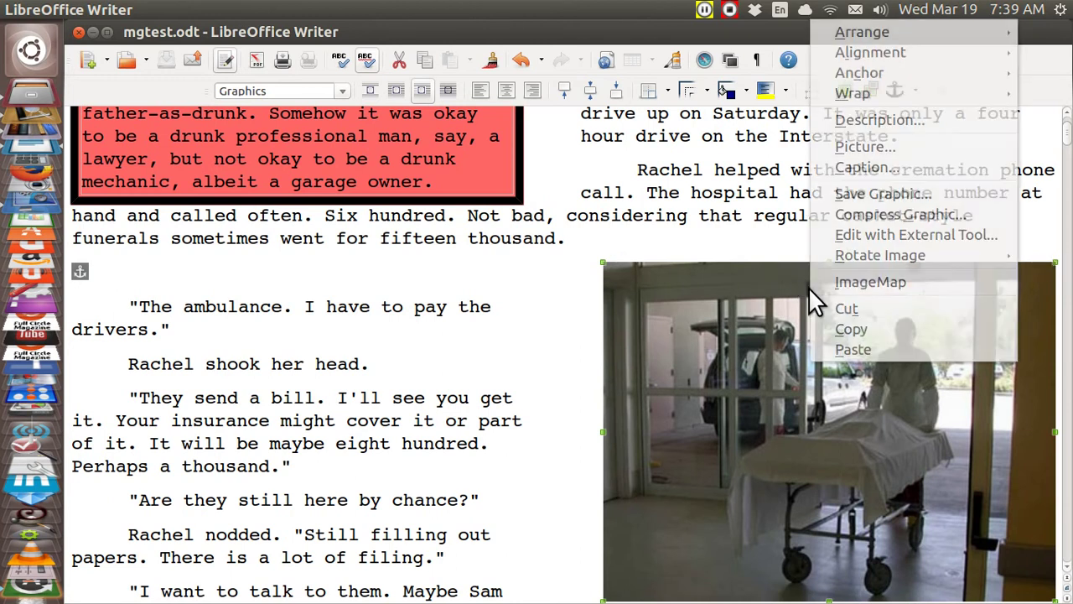
pyautogui.click(839, 144)
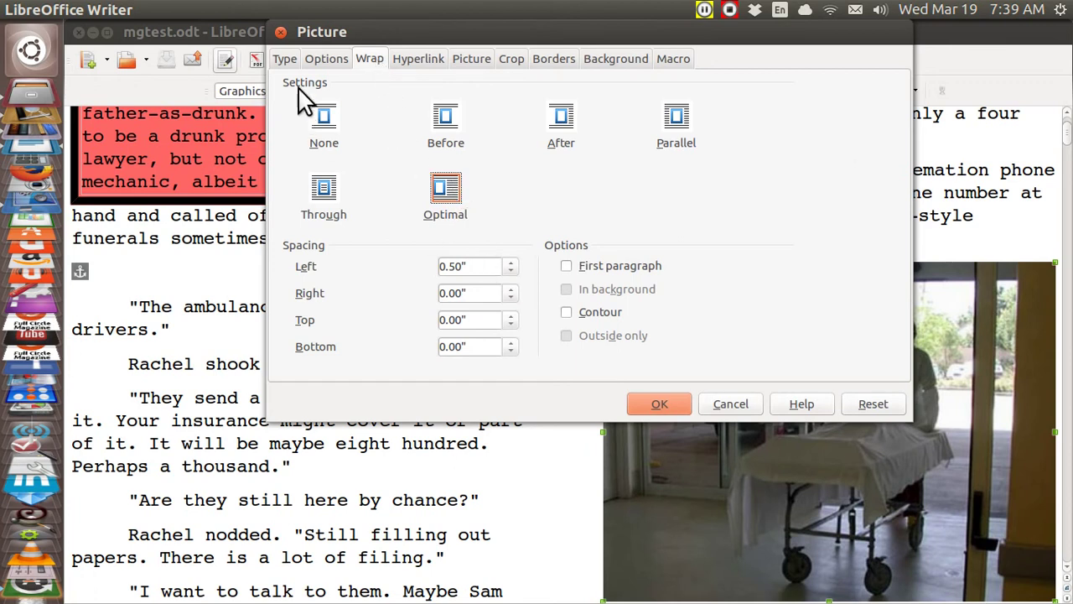
pyautogui.click(284, 60)
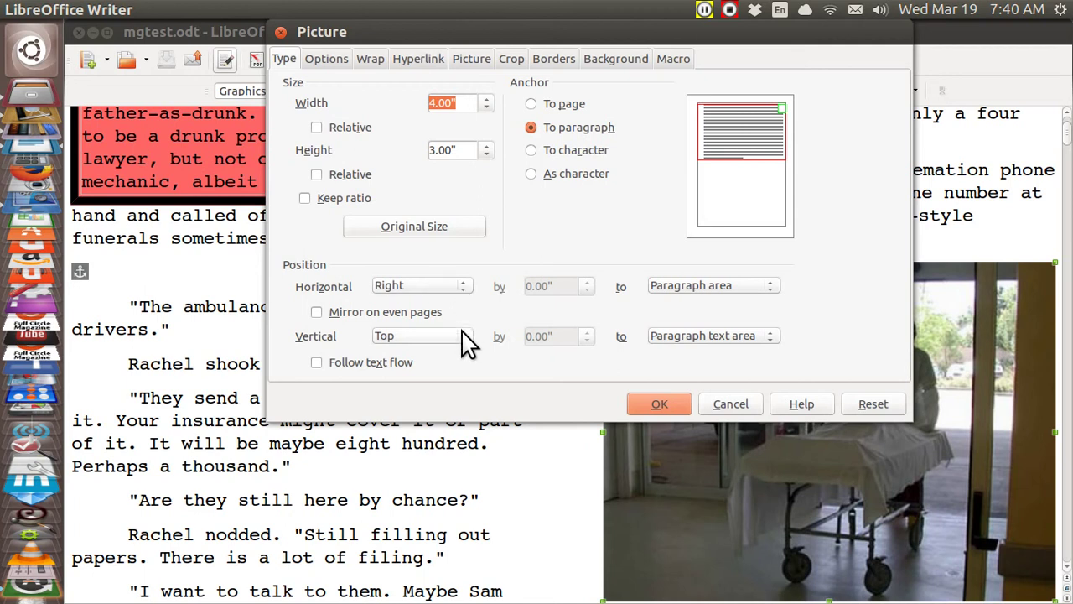
pyautogui.click(281, 33)
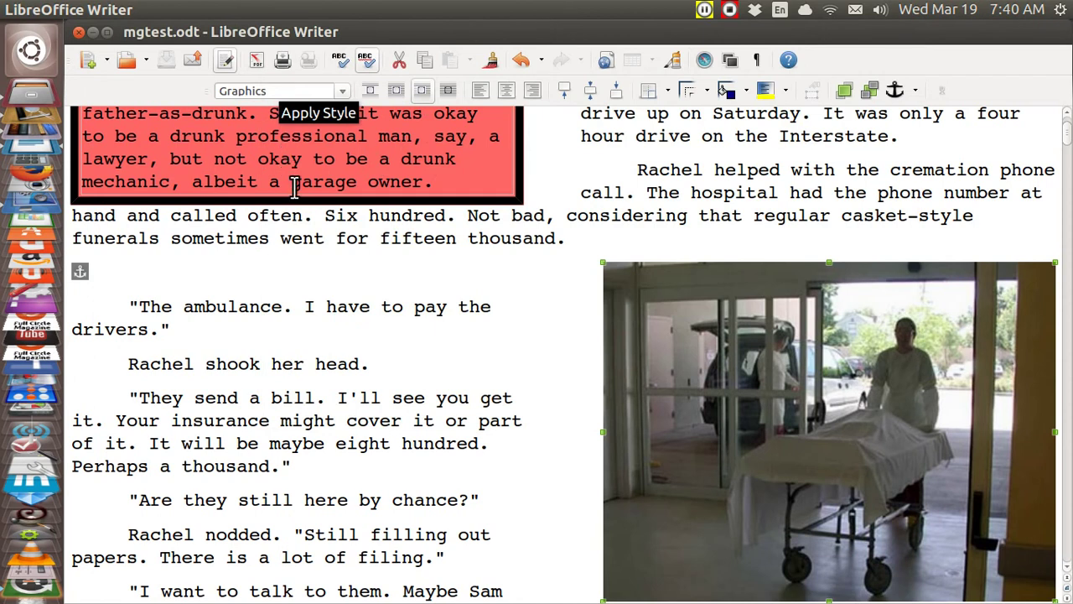
# Set the background color of the red text box's frame to Purple 3.
pyautogui.scroll(5, 294, 195)
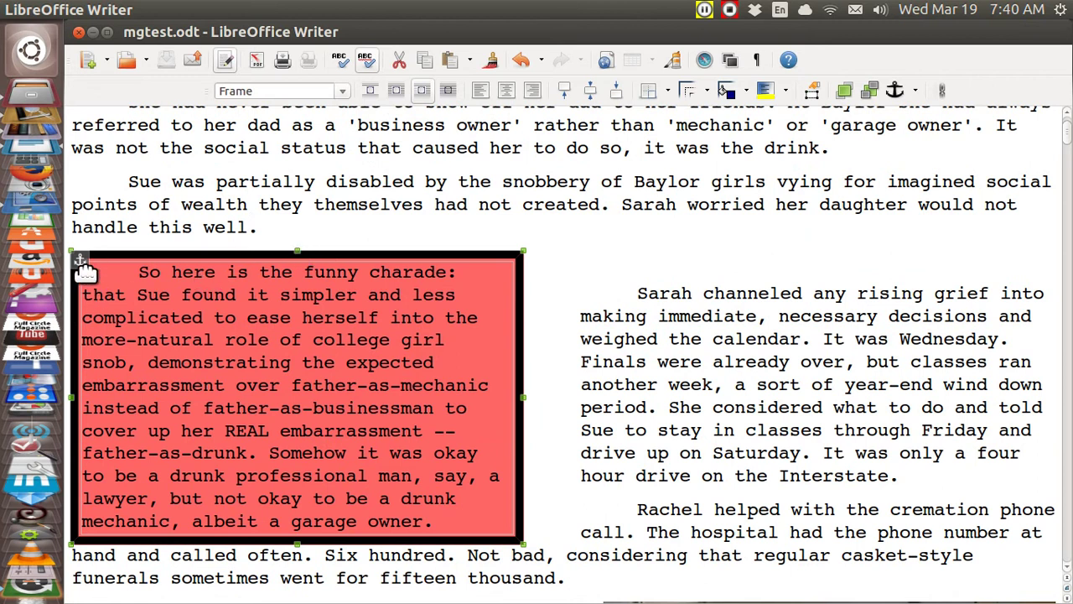
pyautogui.rightClick(241, 282)
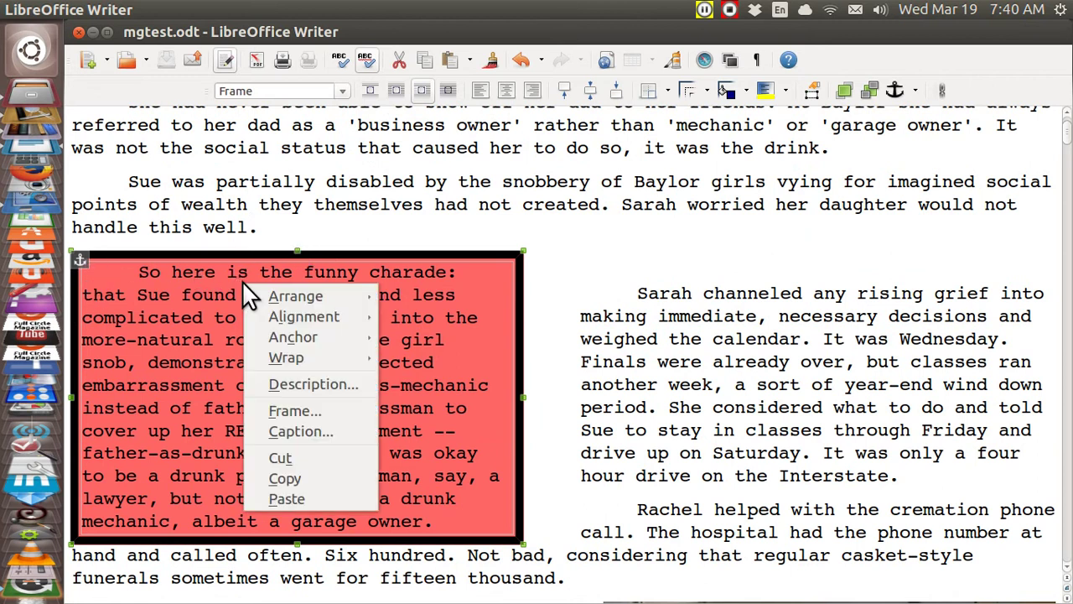
pyautogui.click(287, 411)
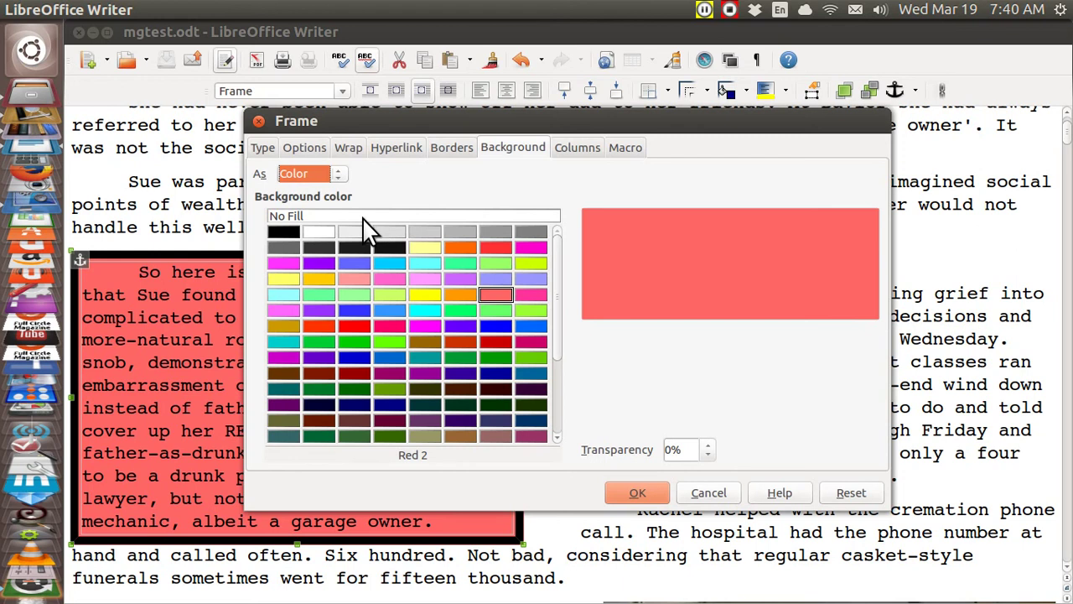
pyautogui.click(460, 326)
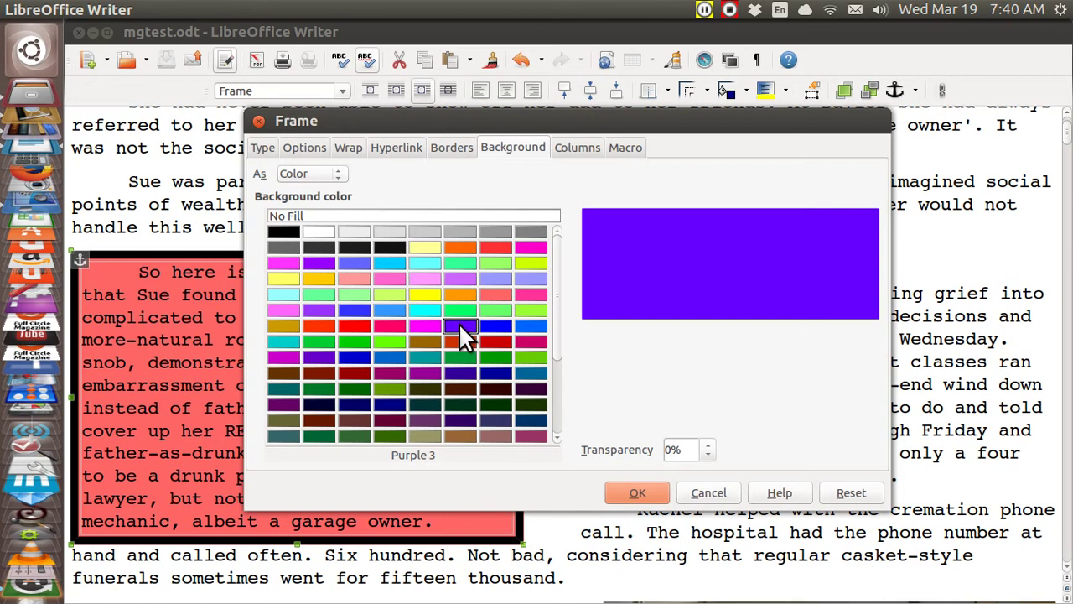
# Review the frame's wrap spacing and compare its width with relative sizing switched off and on.
pyautogui.click(345, 151)
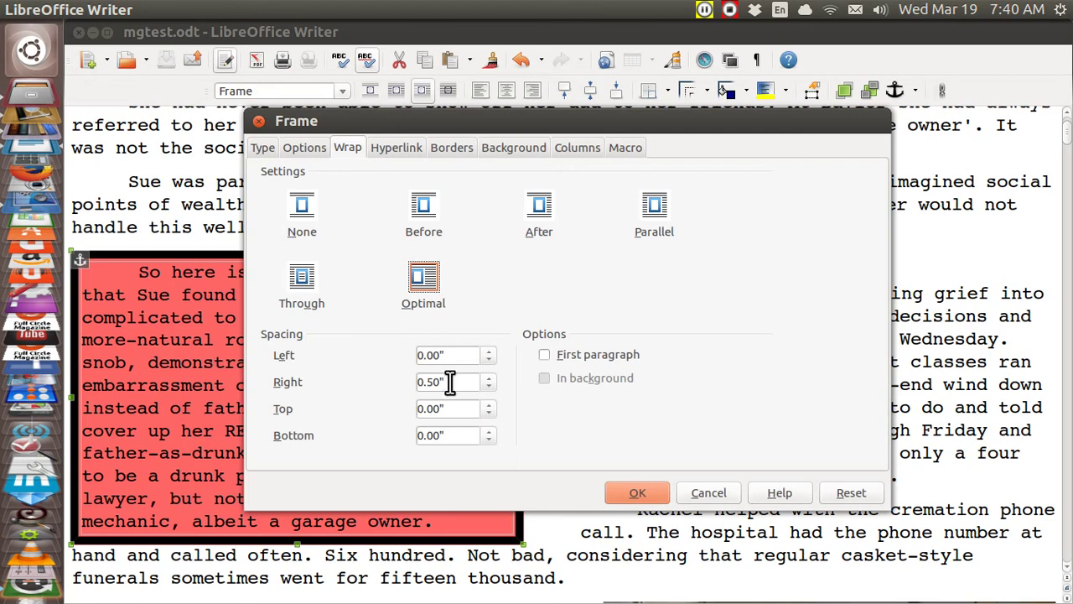
pyautogui.click(262, 156)
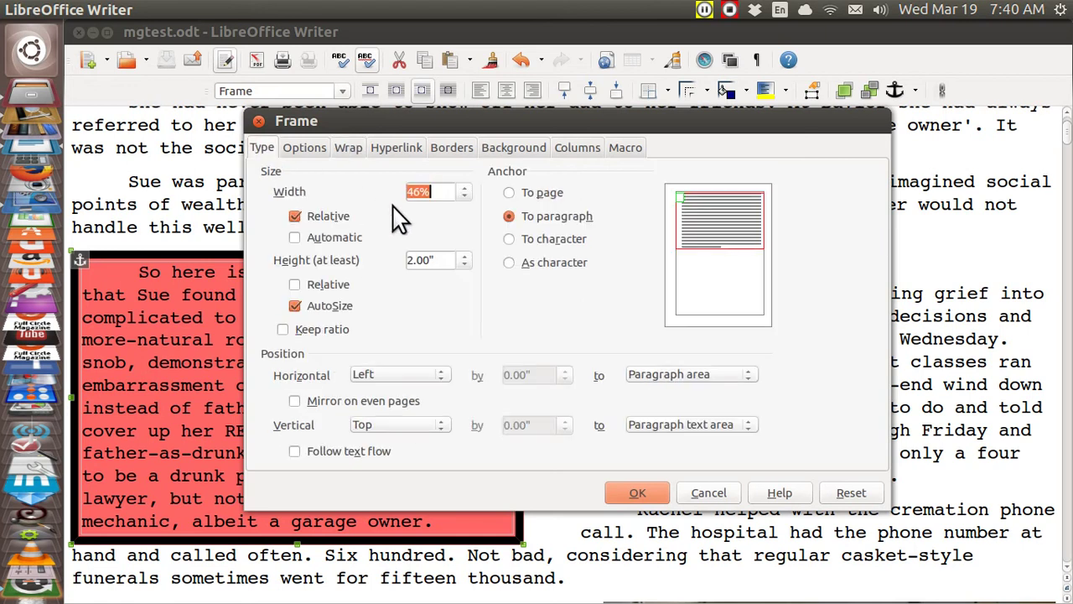
pyautogui.click(297, 218)
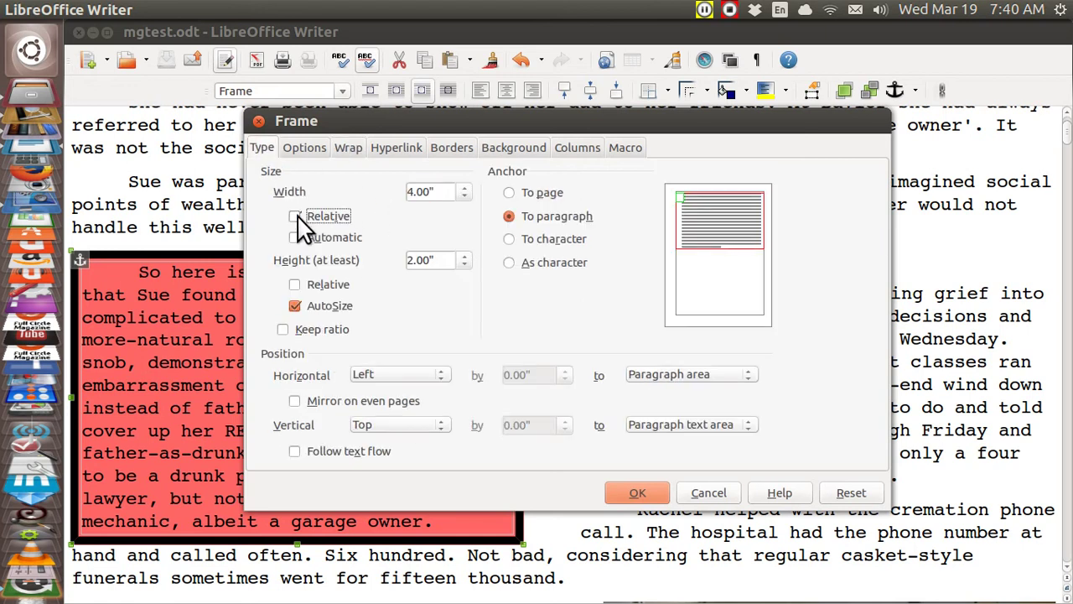
pyautogui.click(297, 217)
# Remove the frame's left, top and bottom border lines, apply the frame changes and save the document.
pyautogui.click(454, 155)
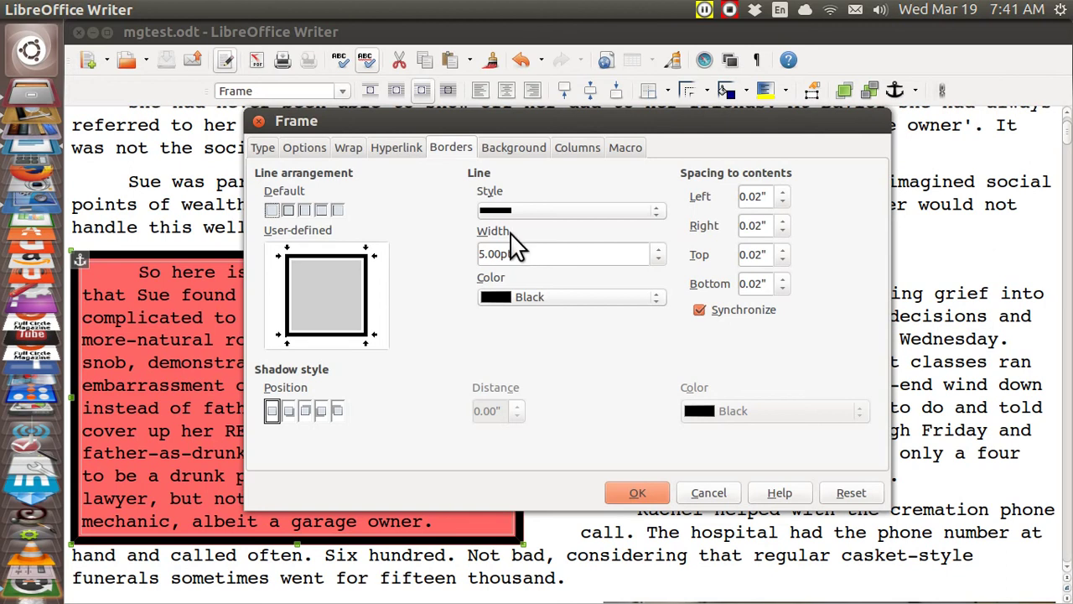
pyautogui.click(286, 268)
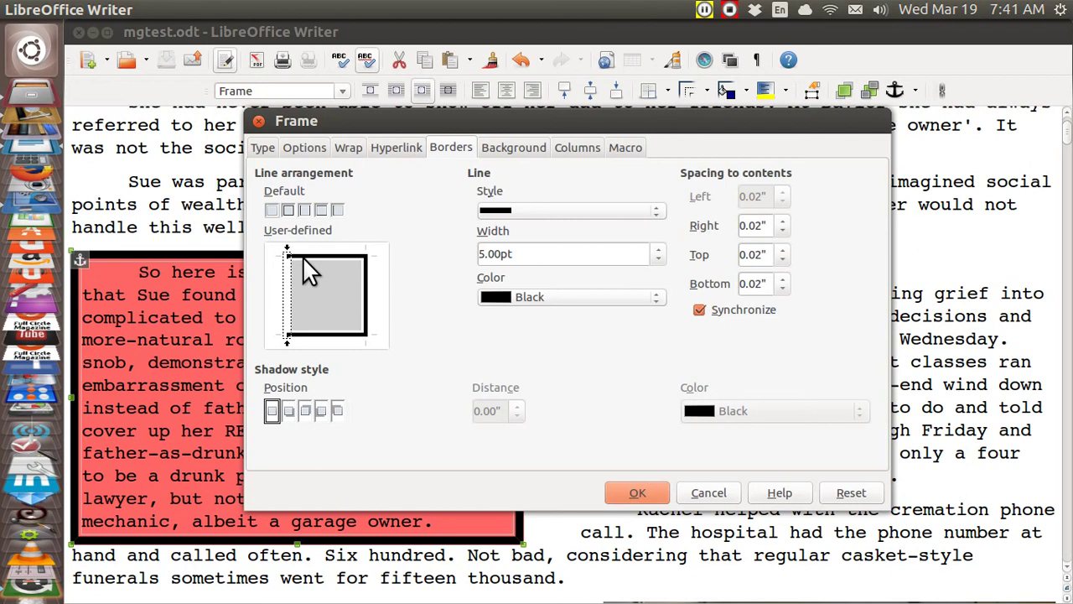
pyautogui.click(307, 256)
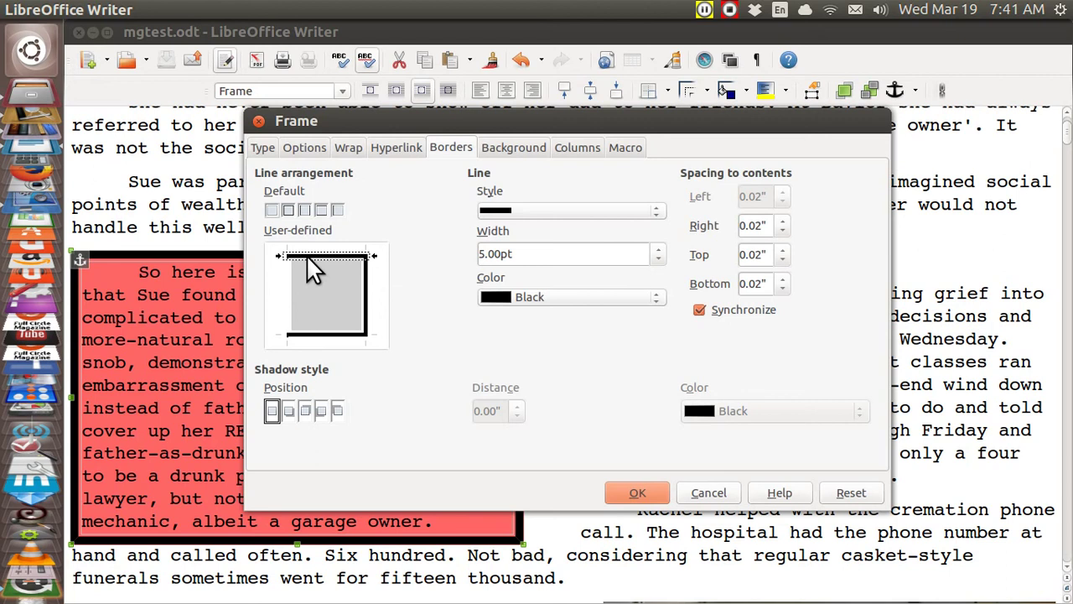
pyautogui.click(306, 254)
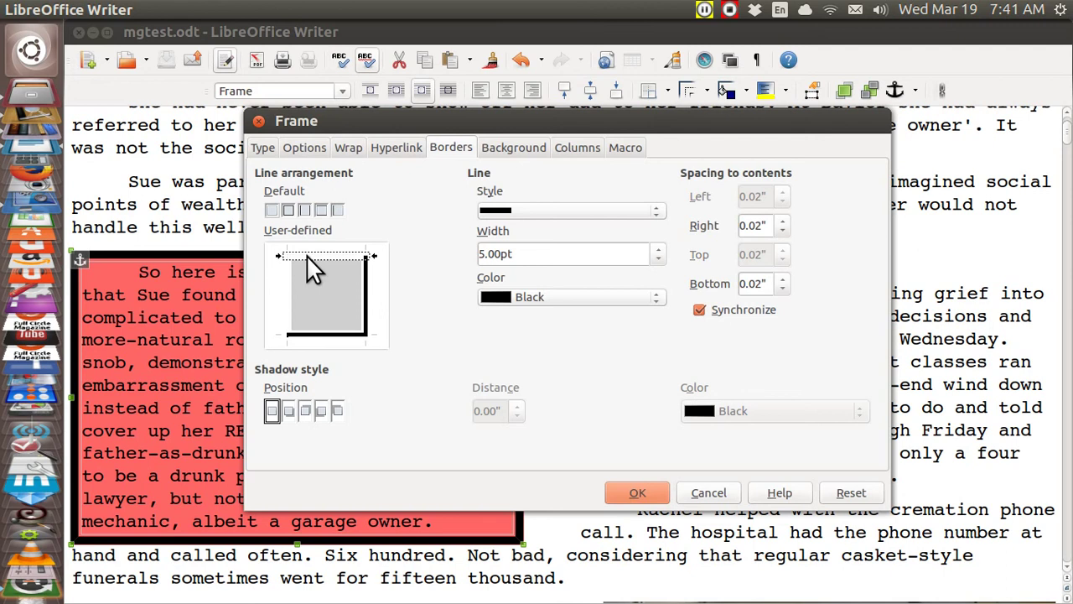
pyautogui.click(304, 333)
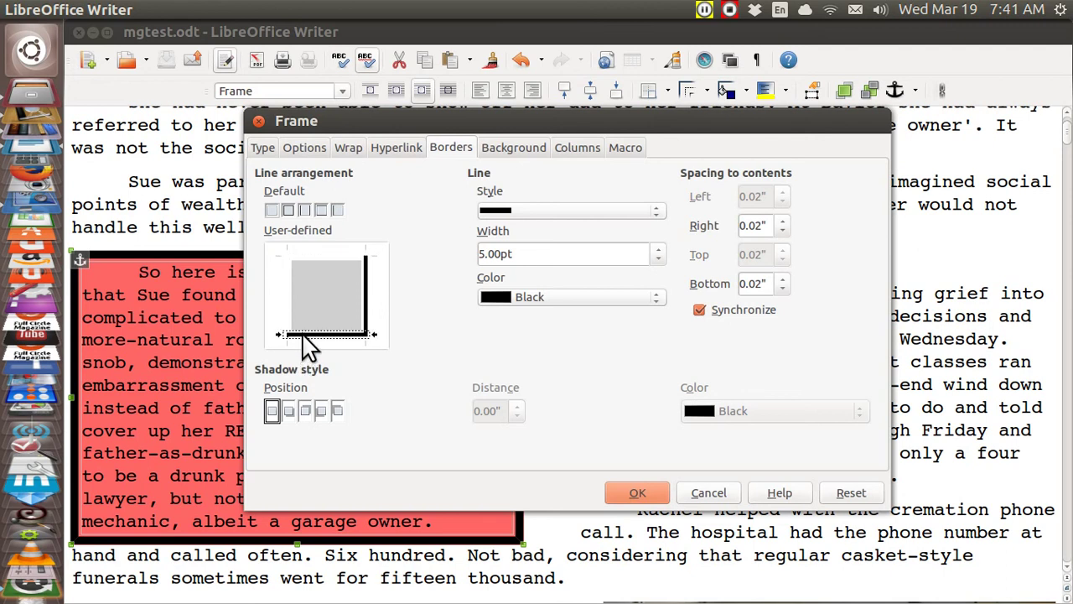
pyautogui.click(304, 334)
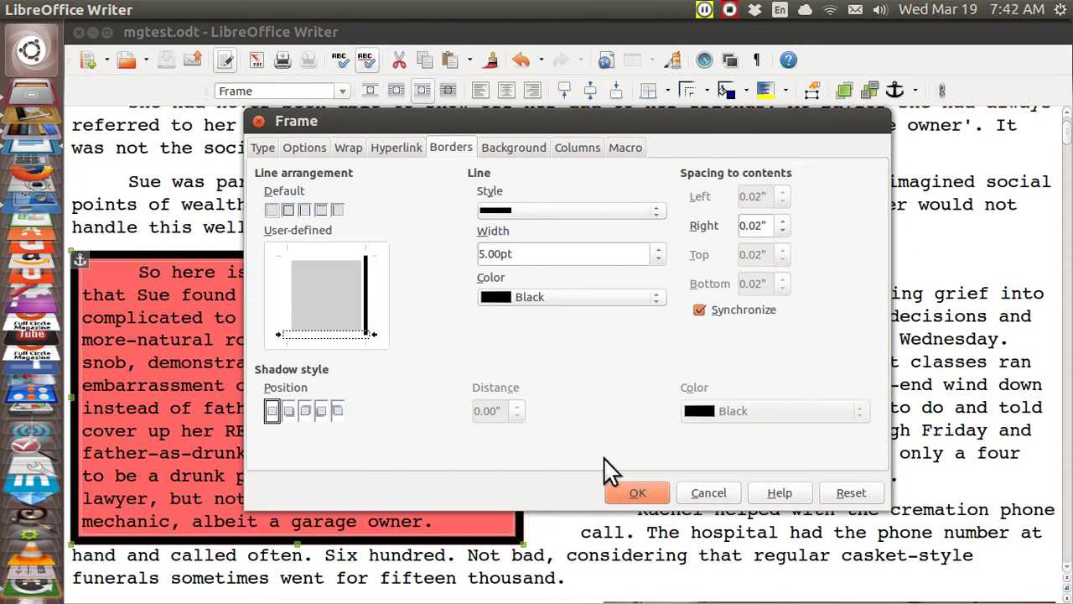
pyautogui.click(636, 492)
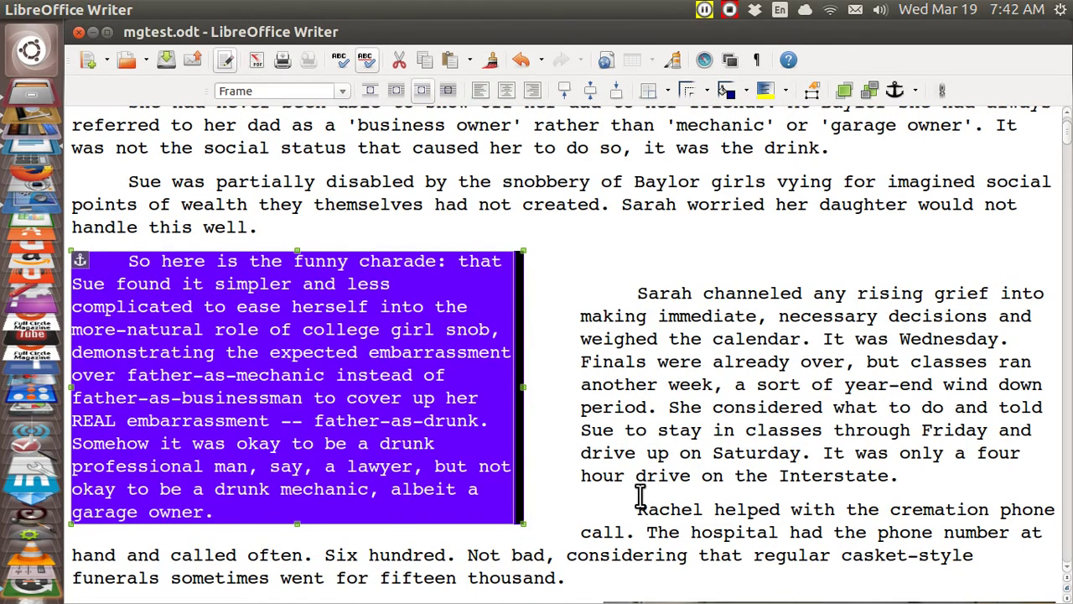
pyautogui.hotkey('ctrl', 's')
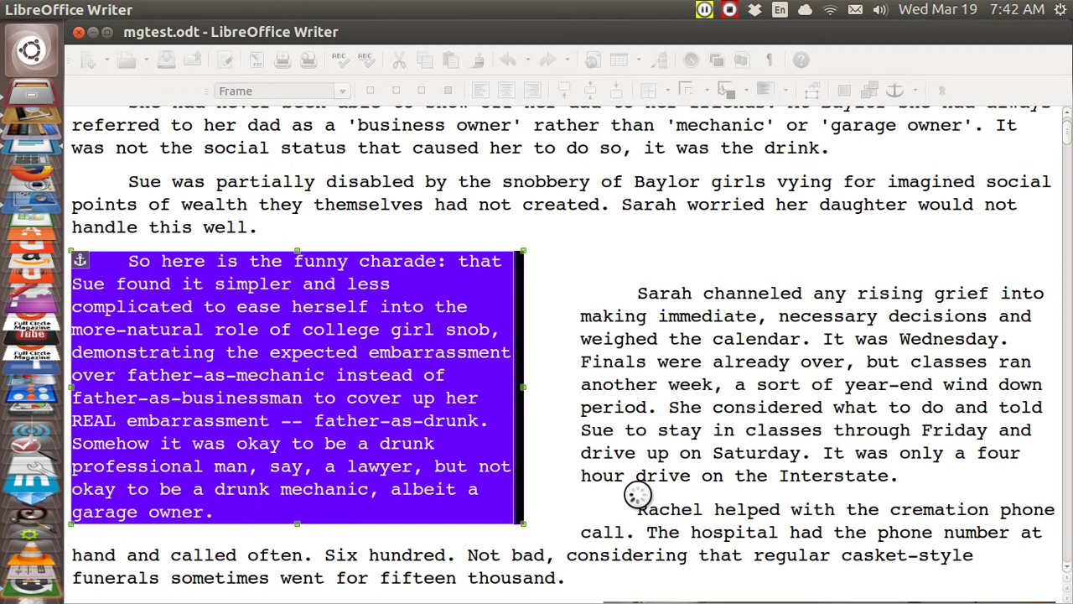
pyautogui.click(93, 32)
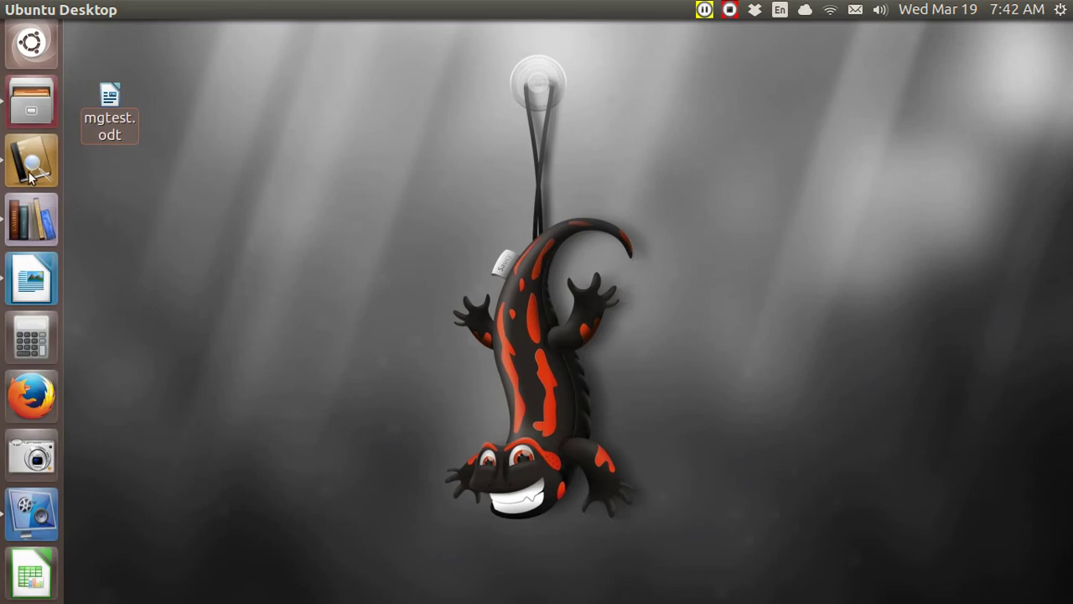
# Switch to calibre and permanently delete the mgtest book from the library.
pyautogui.click(32, 227)
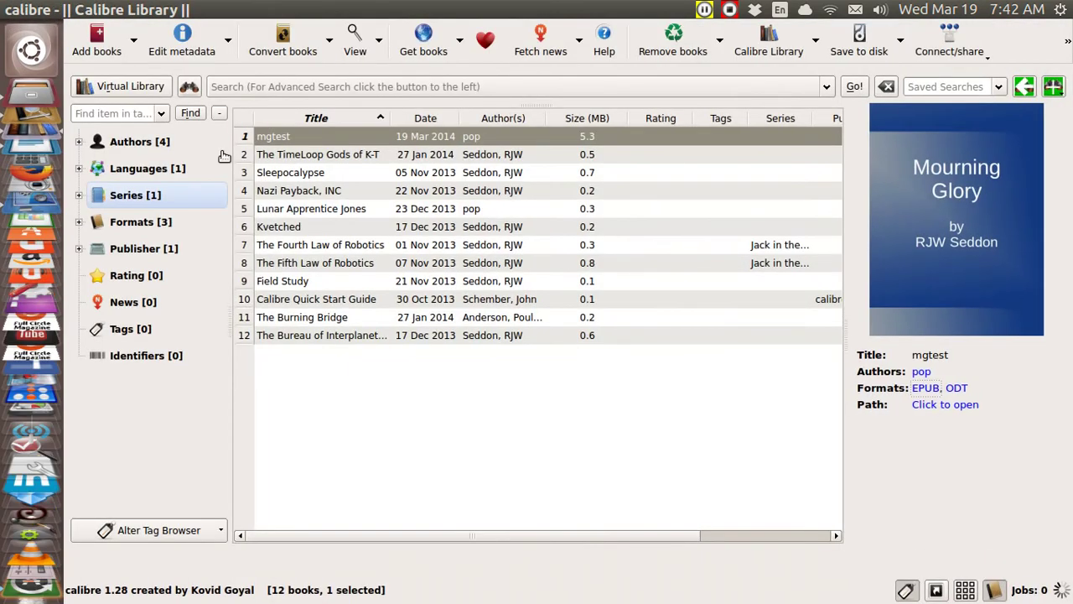
pyautogui.click(245, 138)
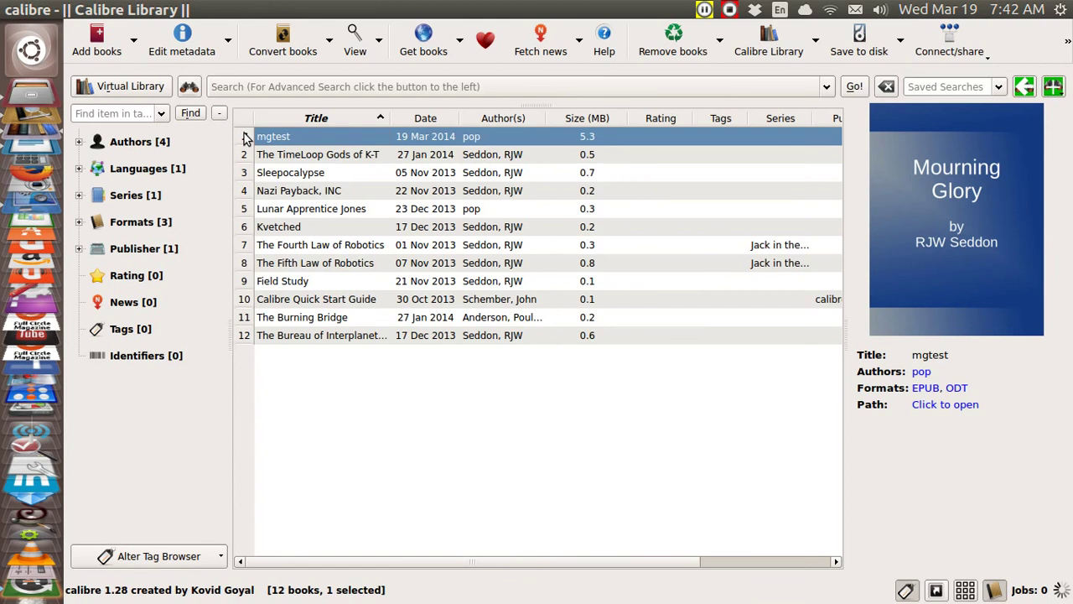
pyautogui.press('Delete')
pyautogui.press('Tab')
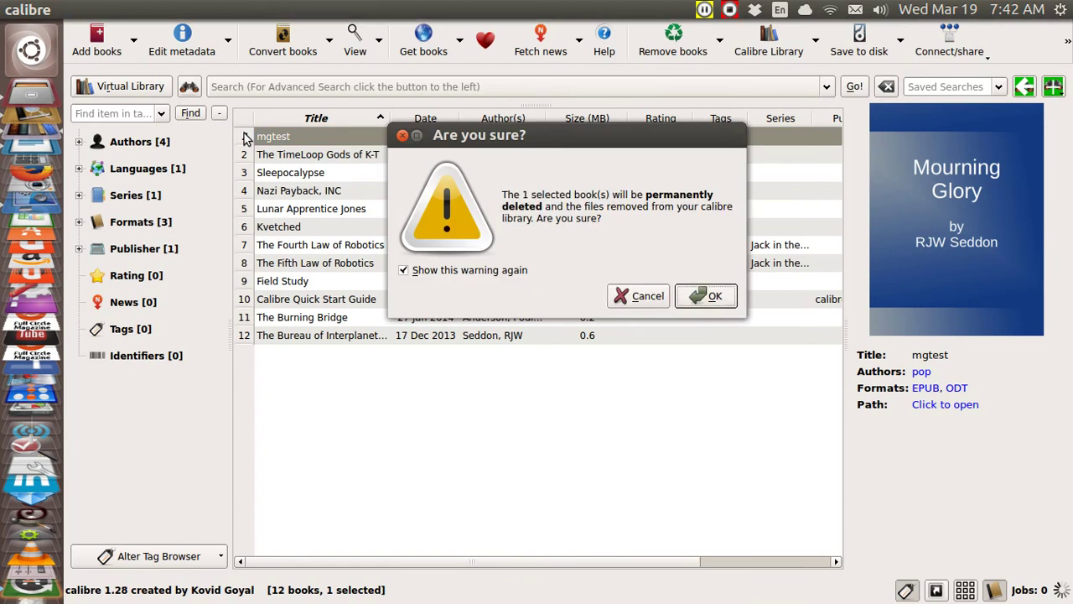
pyautogui.press('Return')
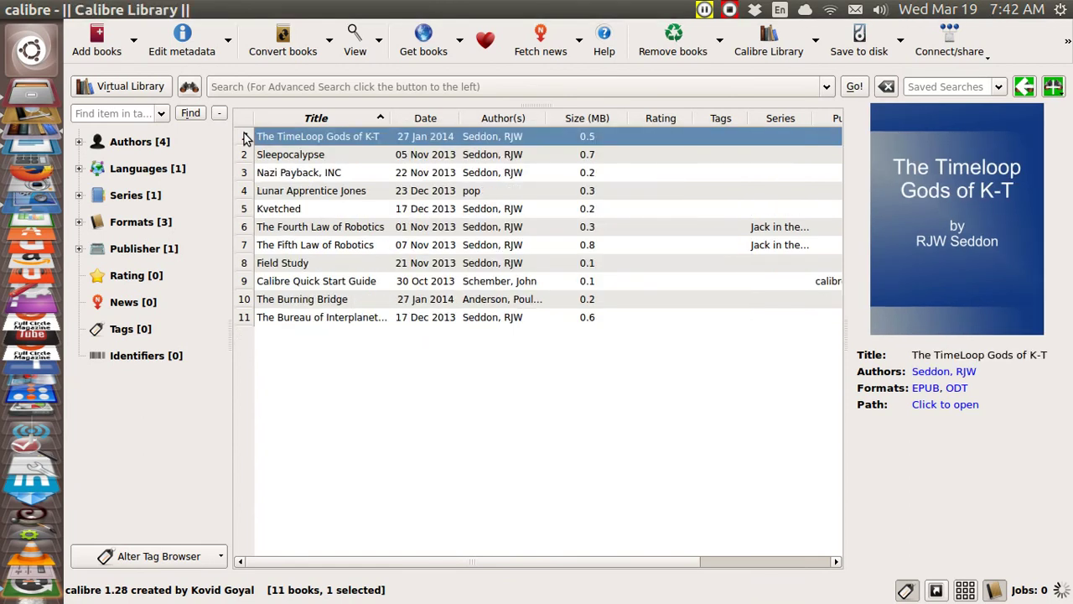
# Add mgtest.odt from the desktop to the calibre library.
pyautogui.click(113, 51)
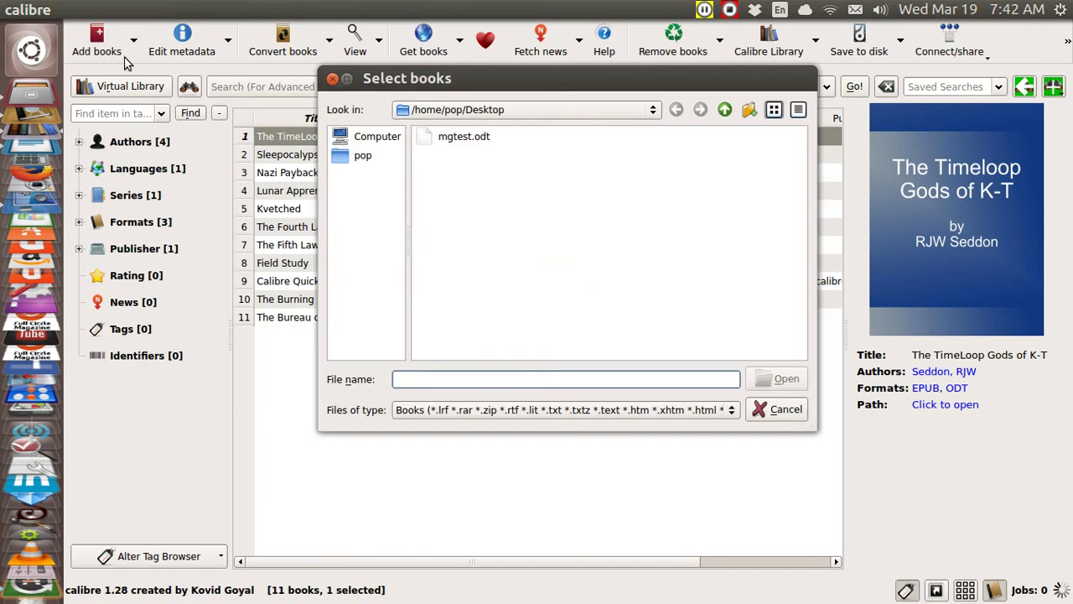
pyautogui.click(451, 143)
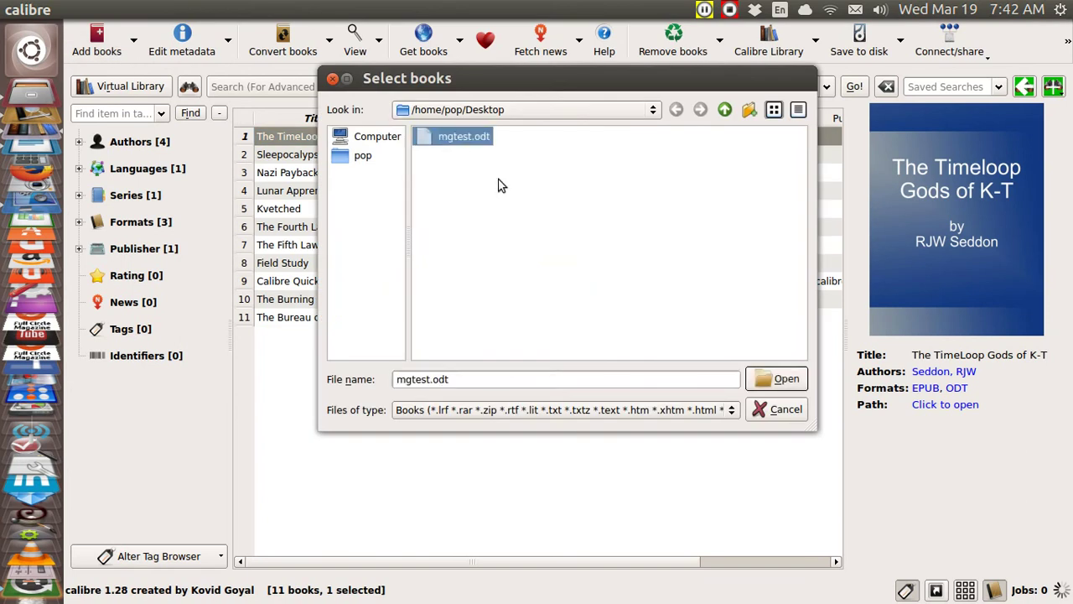
pyautogui.click(792, 384)
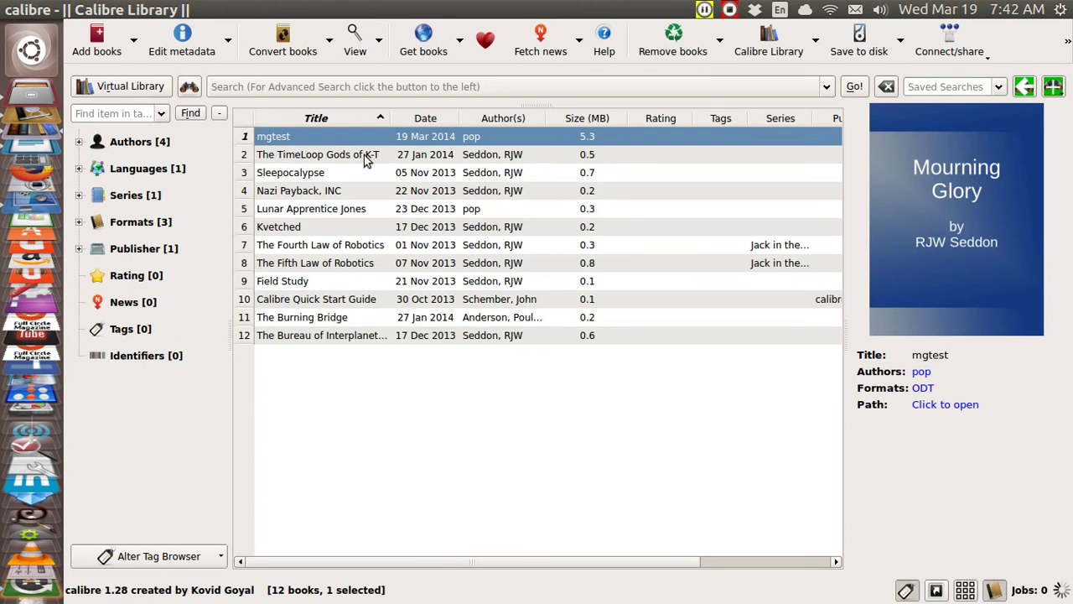
# Convert the newly added mgtest book from ODT to EPUB and close the old e-book viewer window.
pyautogui.click(283, 42)
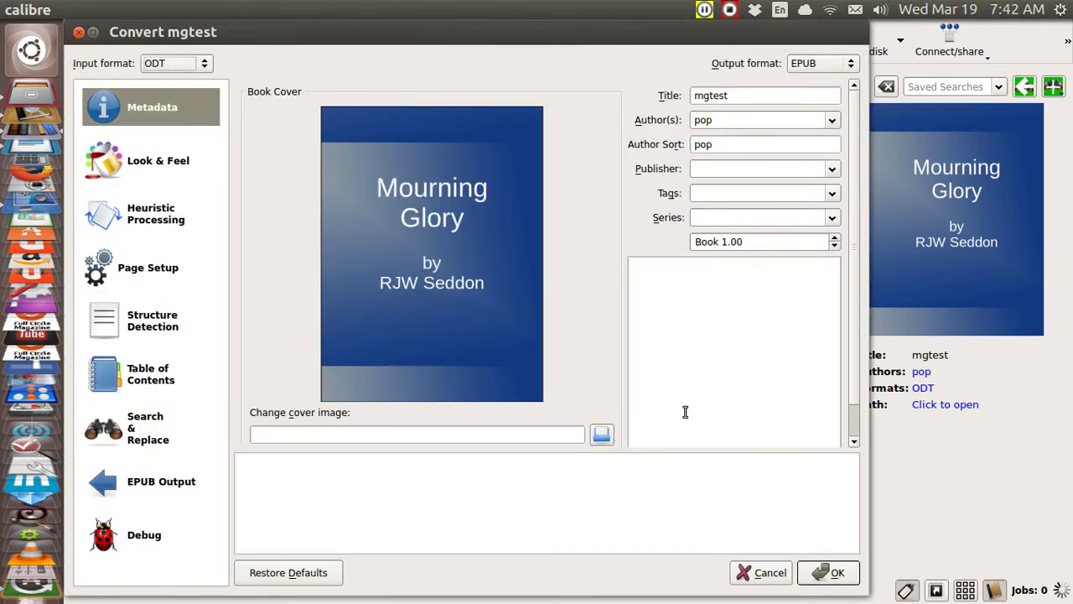
pyautogui.click(838, 574)
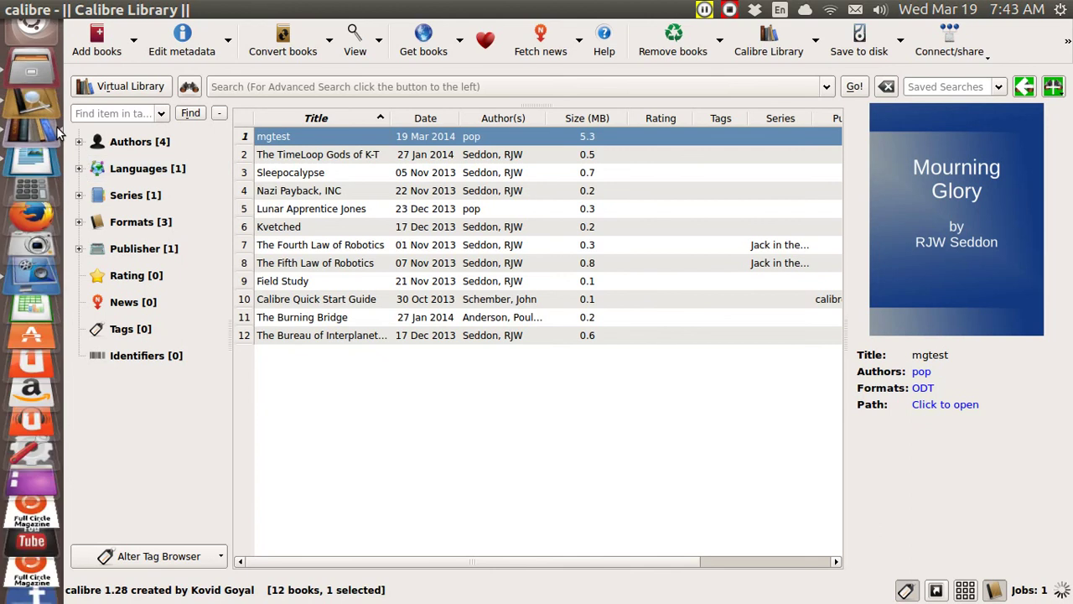
pyautogui.click(29, 77)
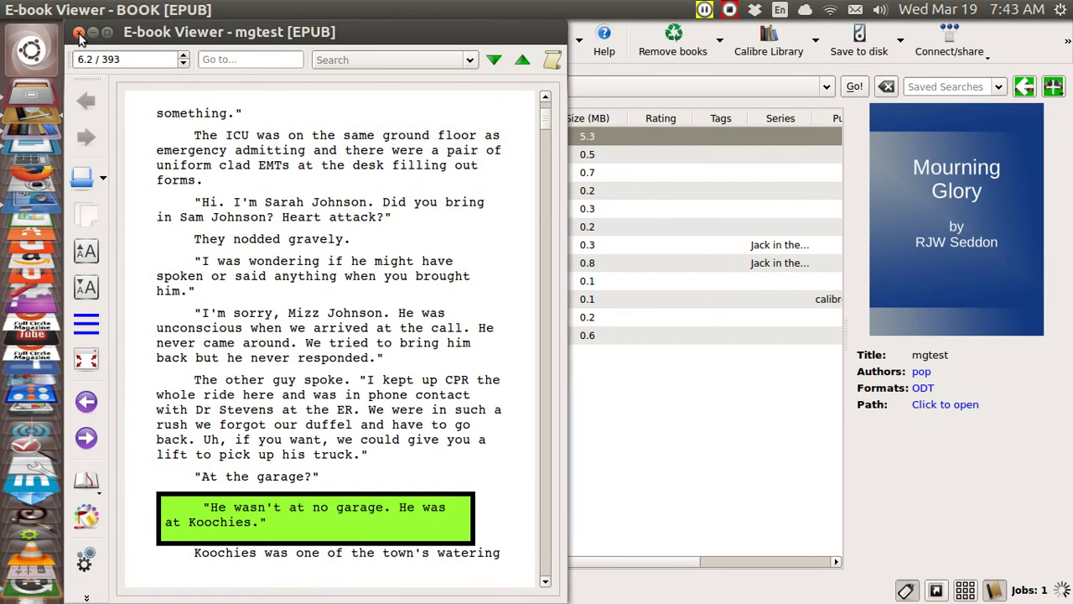
pyautogui.click(78, 33)
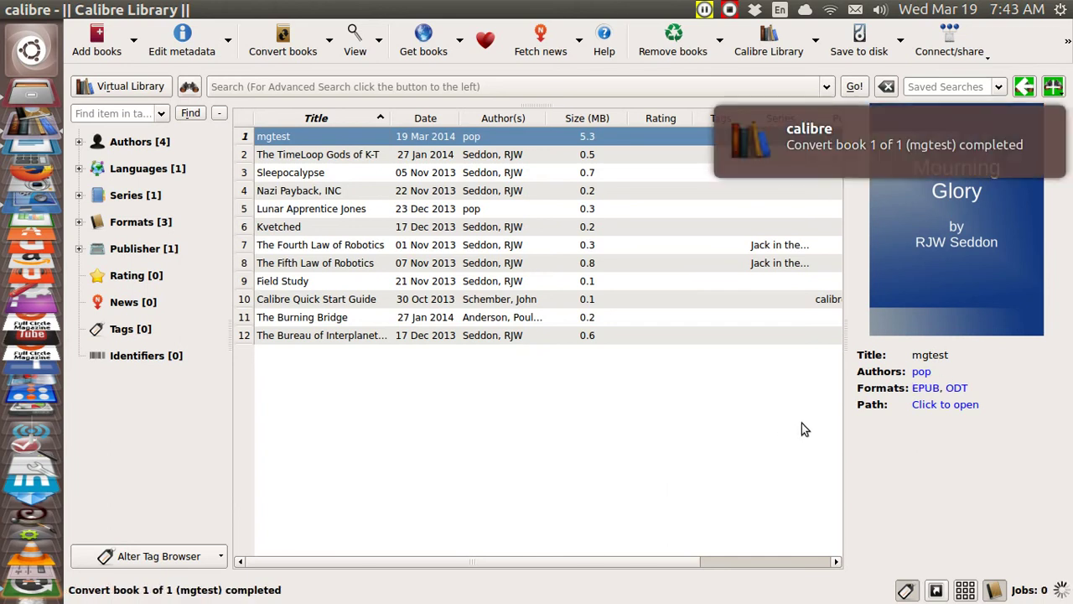
# Open the new mgtest EPUB in a maximized viewer and examine the picture layout and the restyled text box.
pyautogui.click(922, 391)
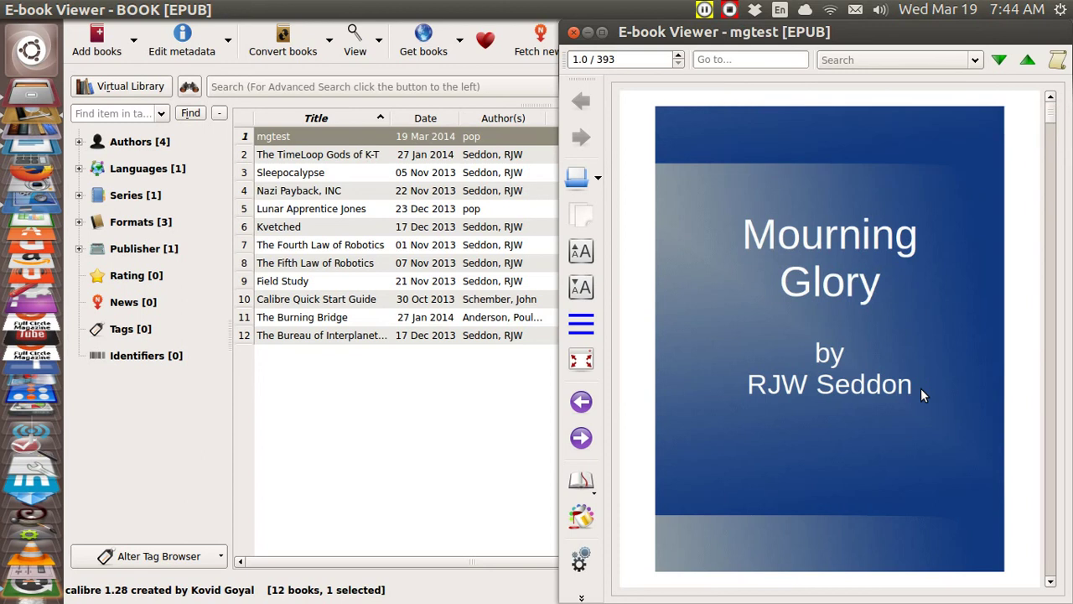
pyautogui.press('ctrl+super+Up')
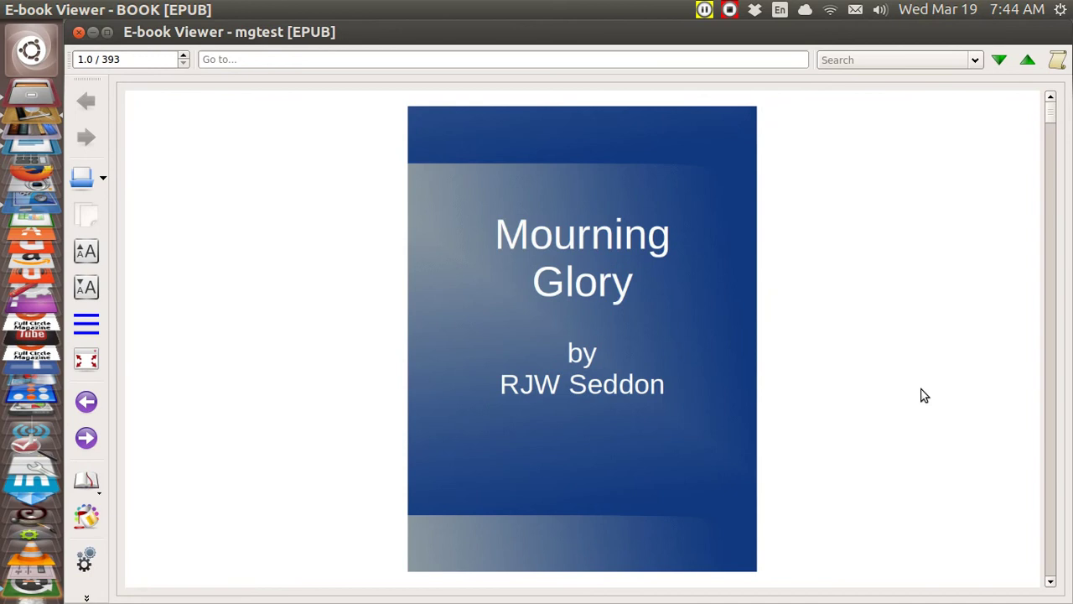
pyautogui.scroll(-1, 923, 395)
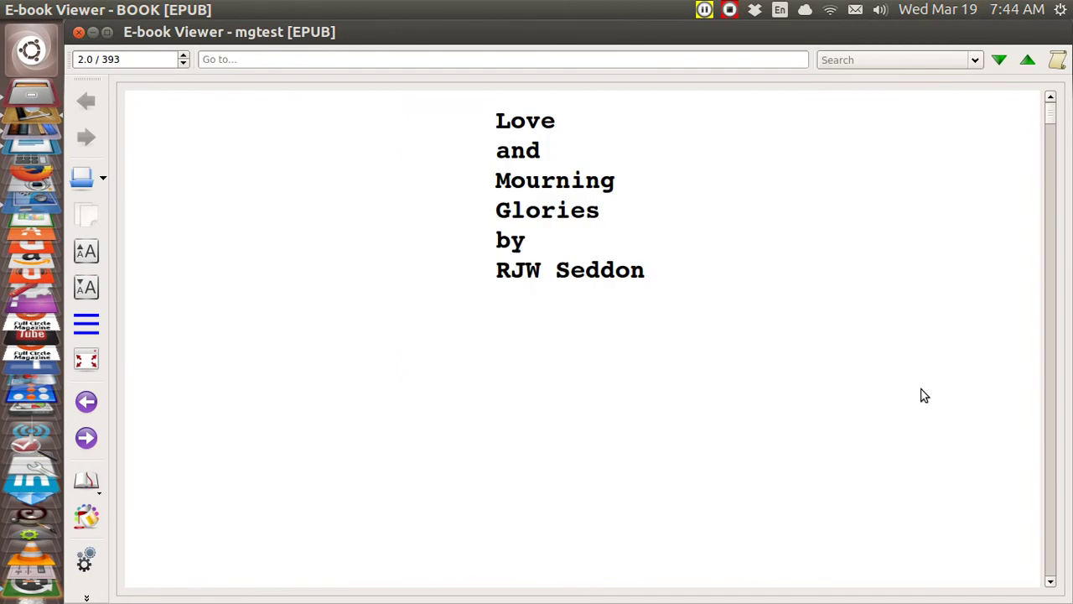
pyautogui.scroll(-1, 923, 395)
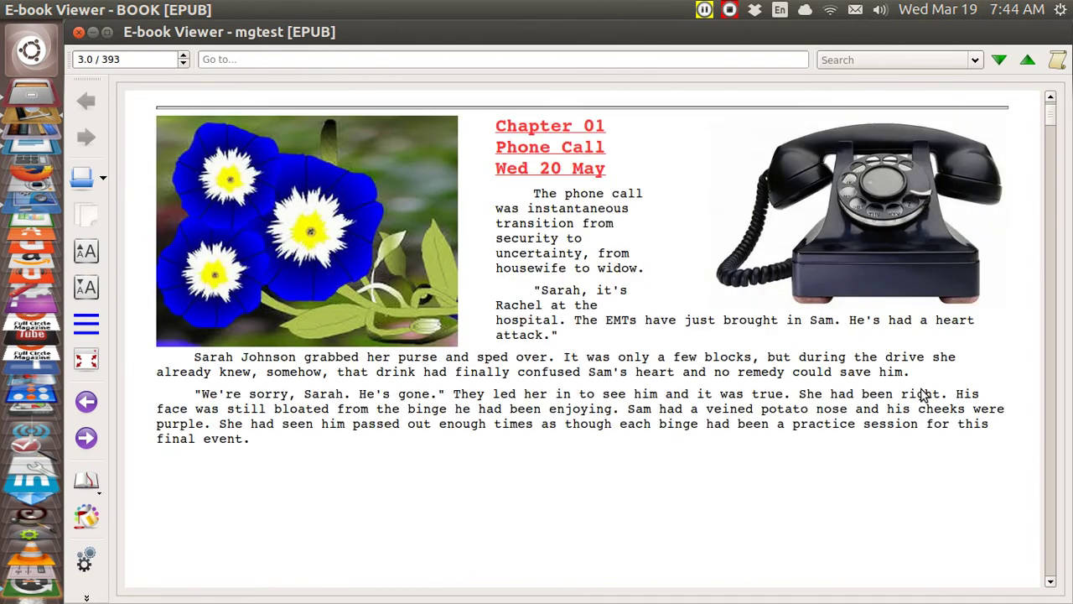
pyautogui.scroll(-1, 924, 394)
pyautogui.scroll(-1, 923, 395)
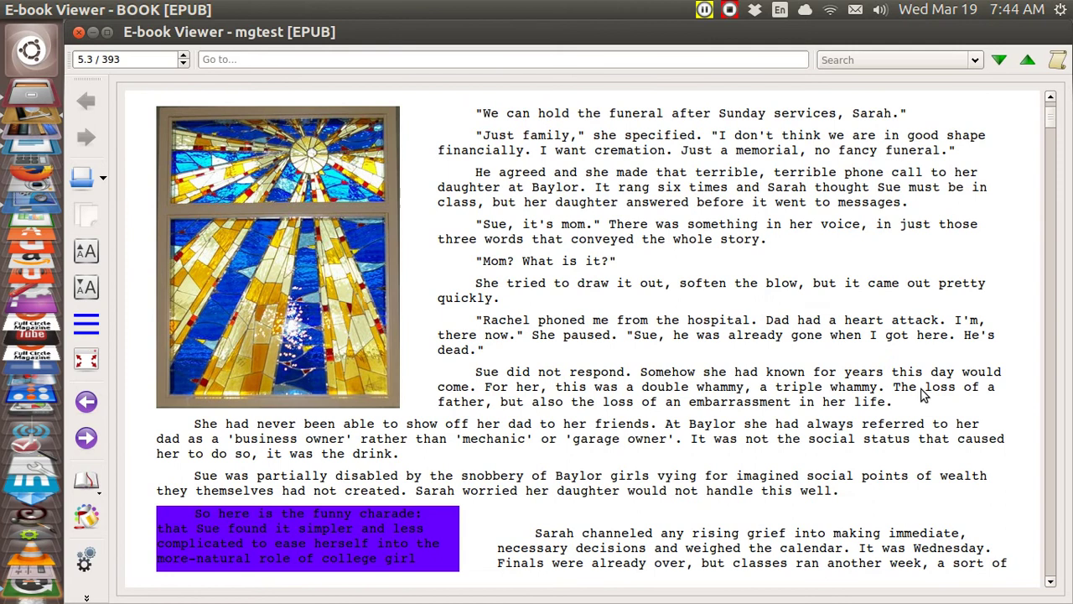
pyautogui.scroll(-1, 924, 395)
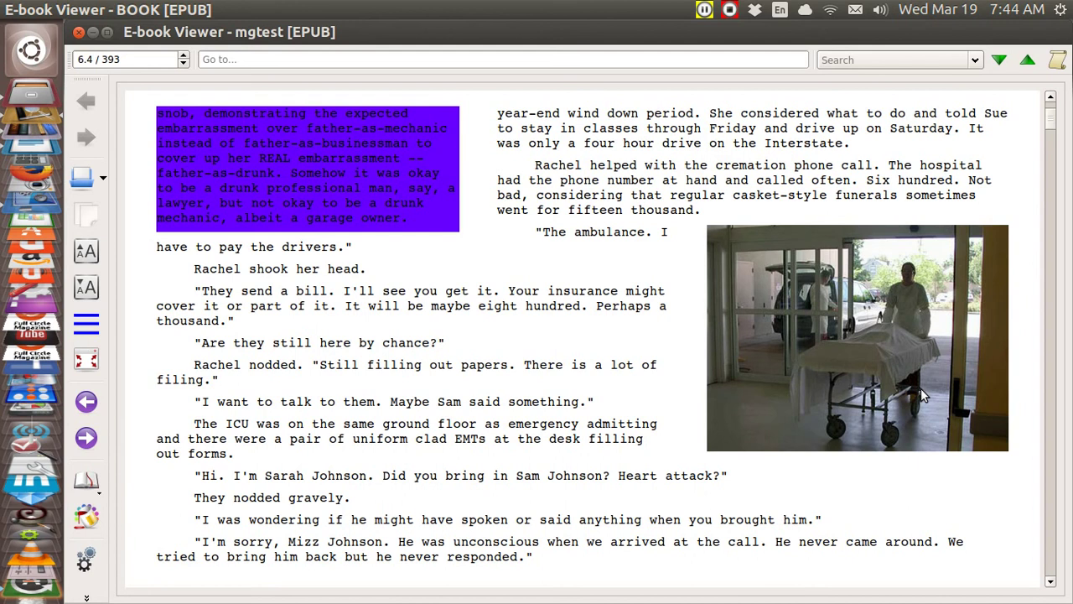
pyautogui.scroll(1, 924, 395)
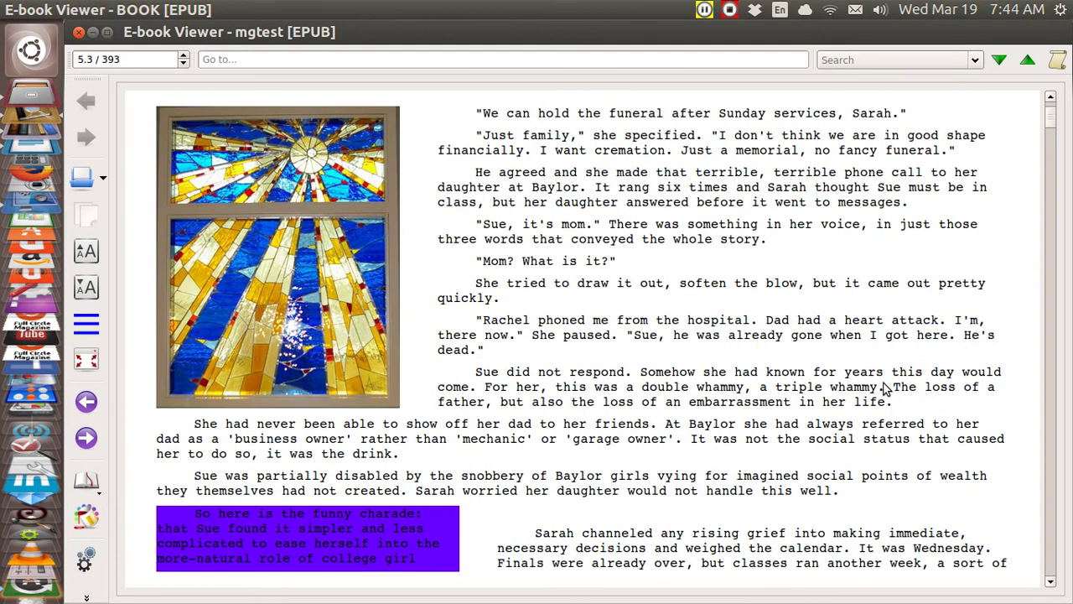
# Enlarge the viewer's font three times to check how text reflows around the purple box, and close the viewer.
pyautogui.click(87, 253)
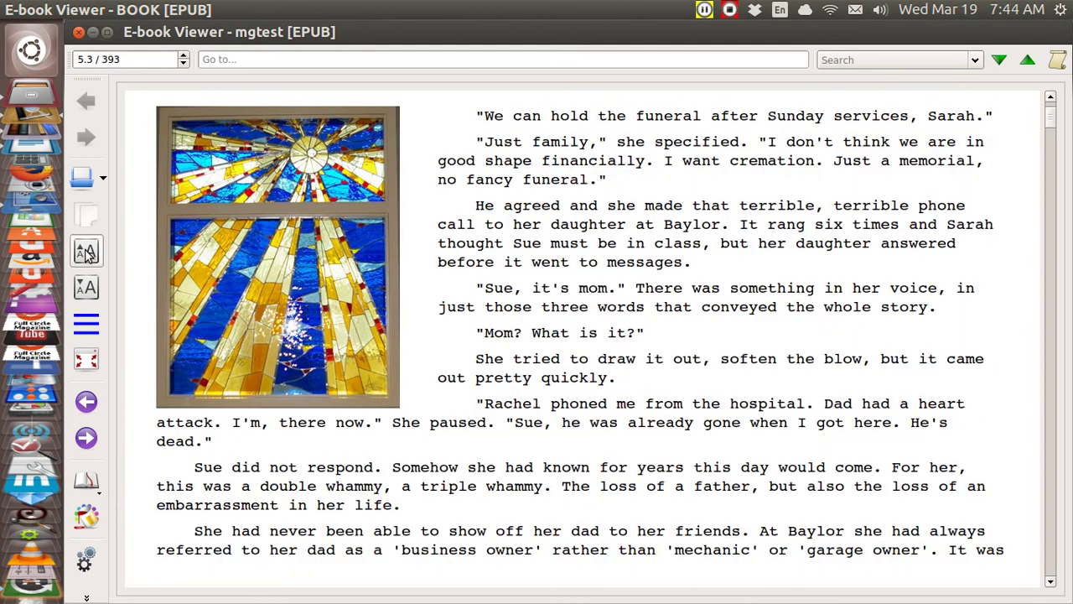
pyautogui.press('pagedown')
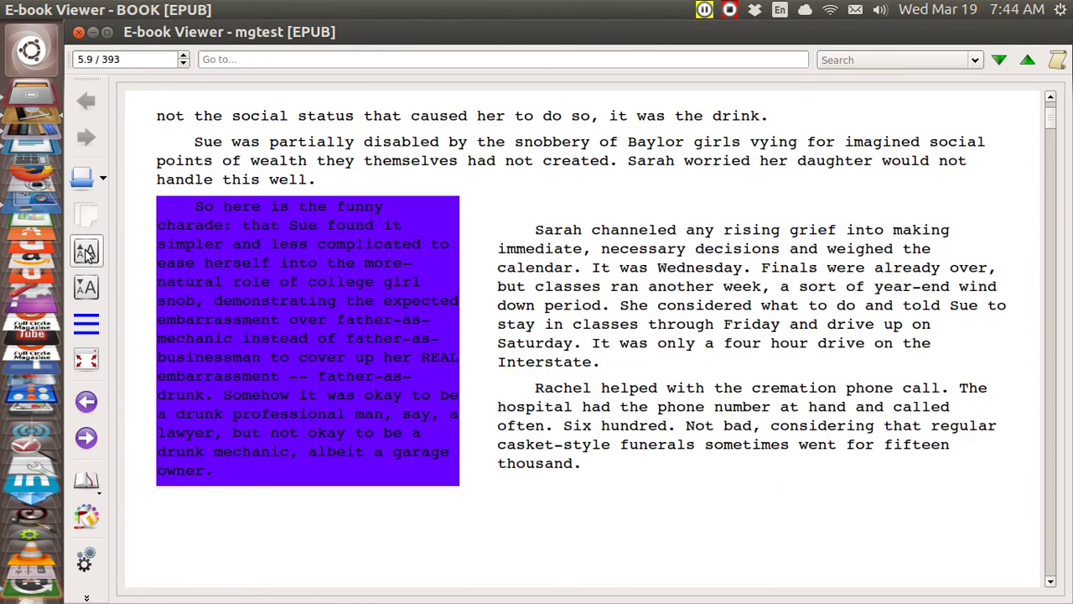
pyautogui.click(88, 253)
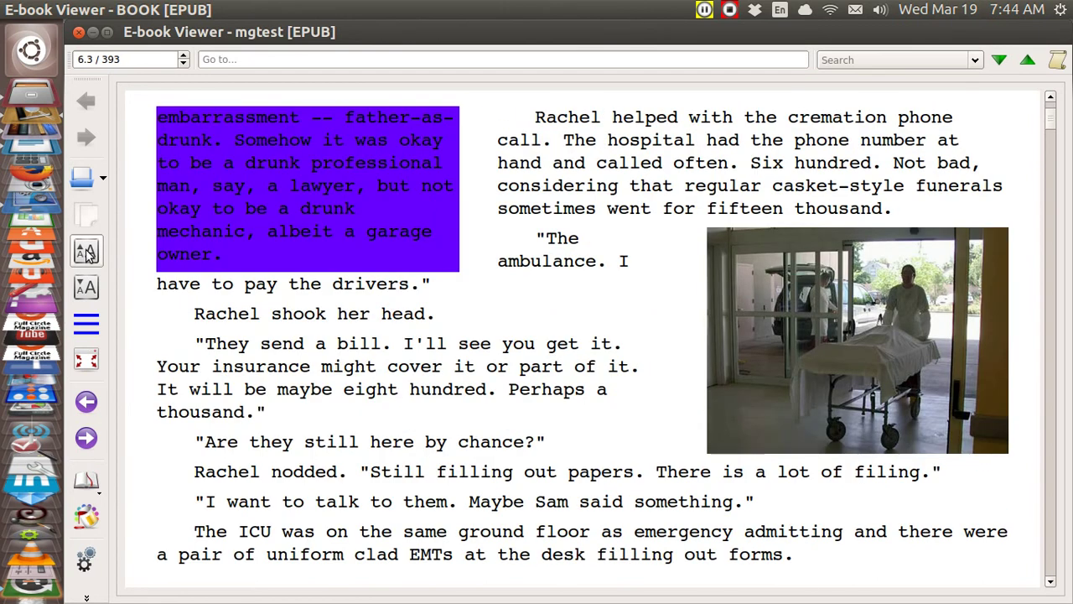
pyautogui.click(87, 253)
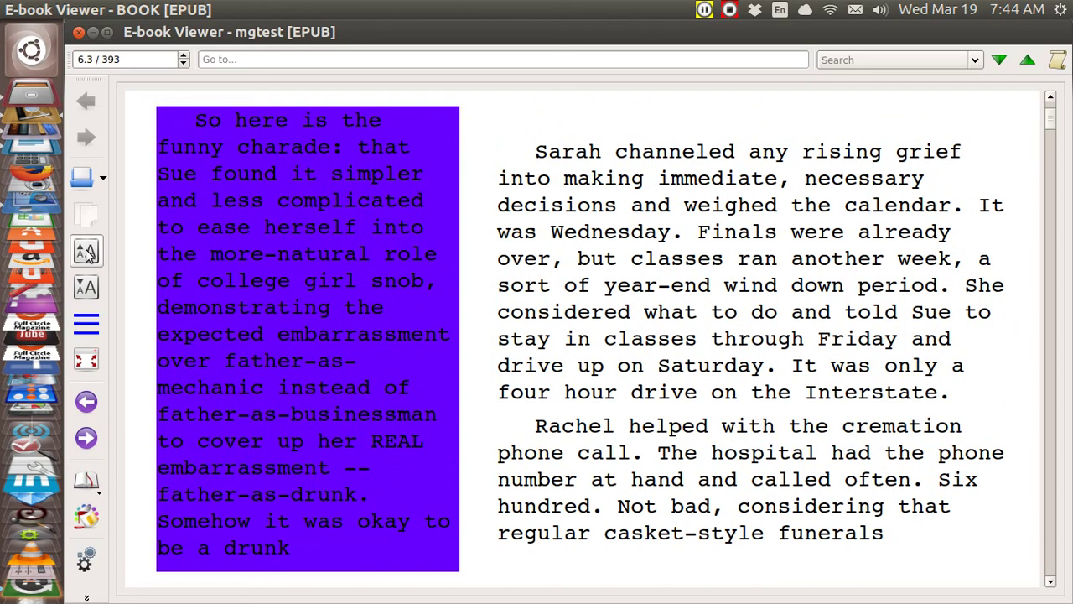
pyautogui.click(78, 32)
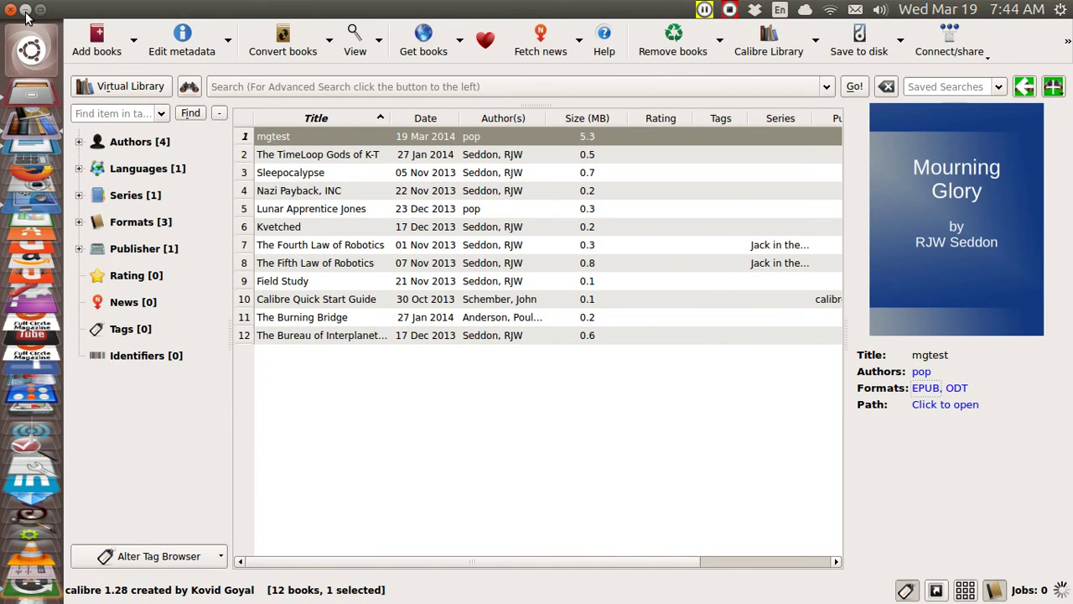
# Minimize calibre, switch to mgtest.odt in LibreOffice Writer and deselect the purple frame.
pyautogui.click(26, 10)
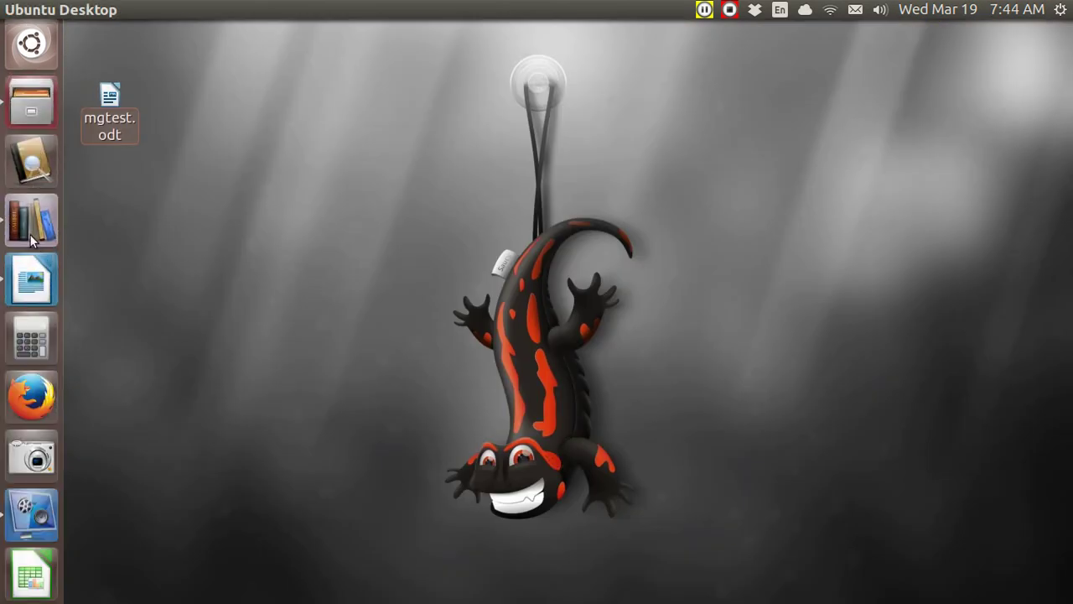
pyautogui.click(33, 281)
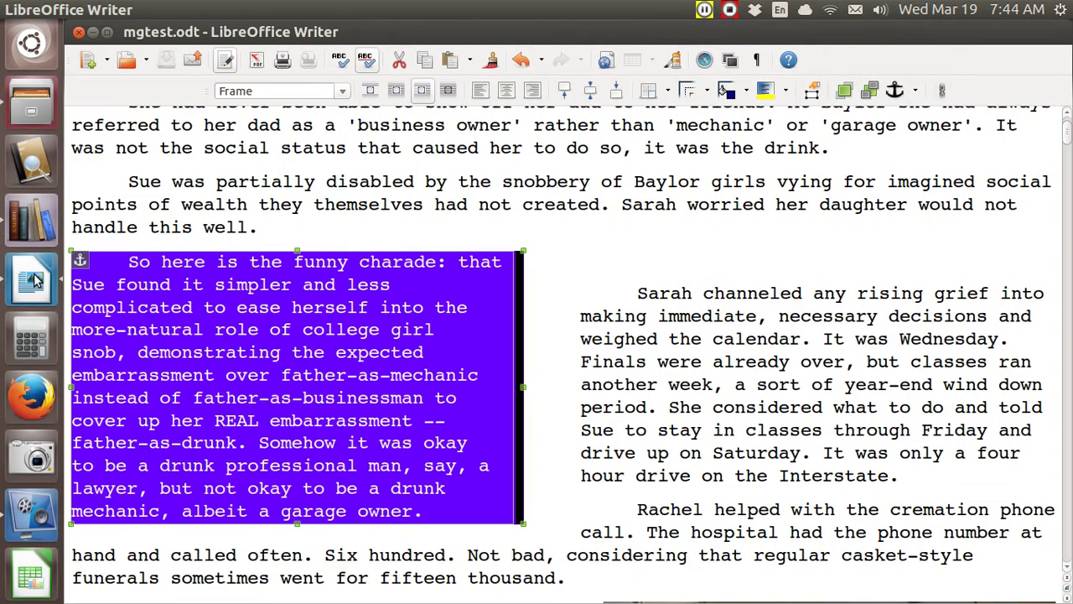
pyautogui.click(541, 304)
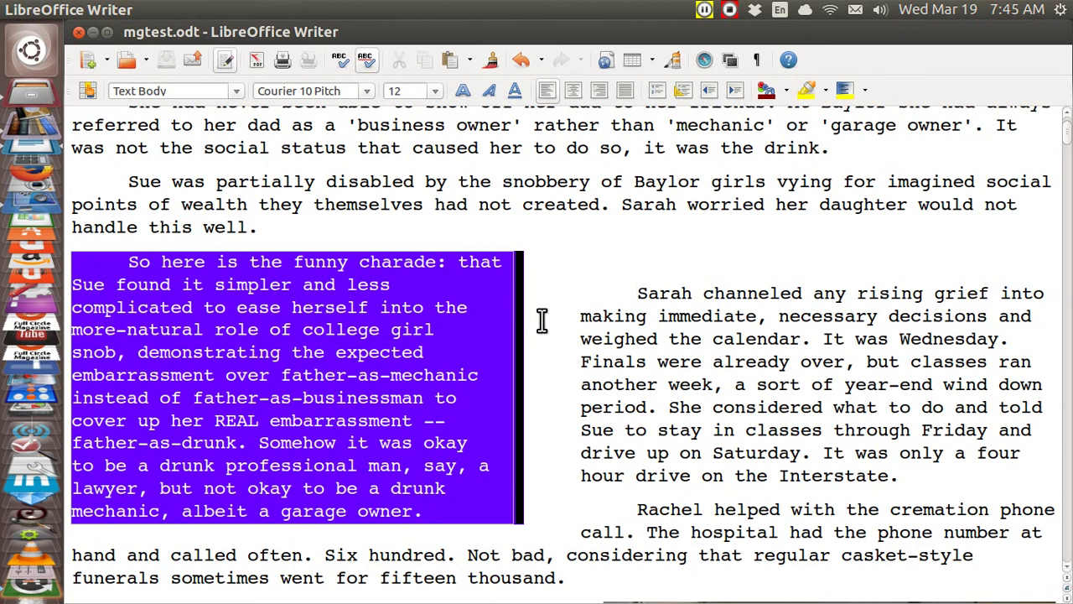
# Insert an empty paragraph without indent above the paragraph beginning "He looked pointedly".
pyautogui.press('pagedown')
pyautogui.press('pagedown')
pyautogui.press('pagedown')
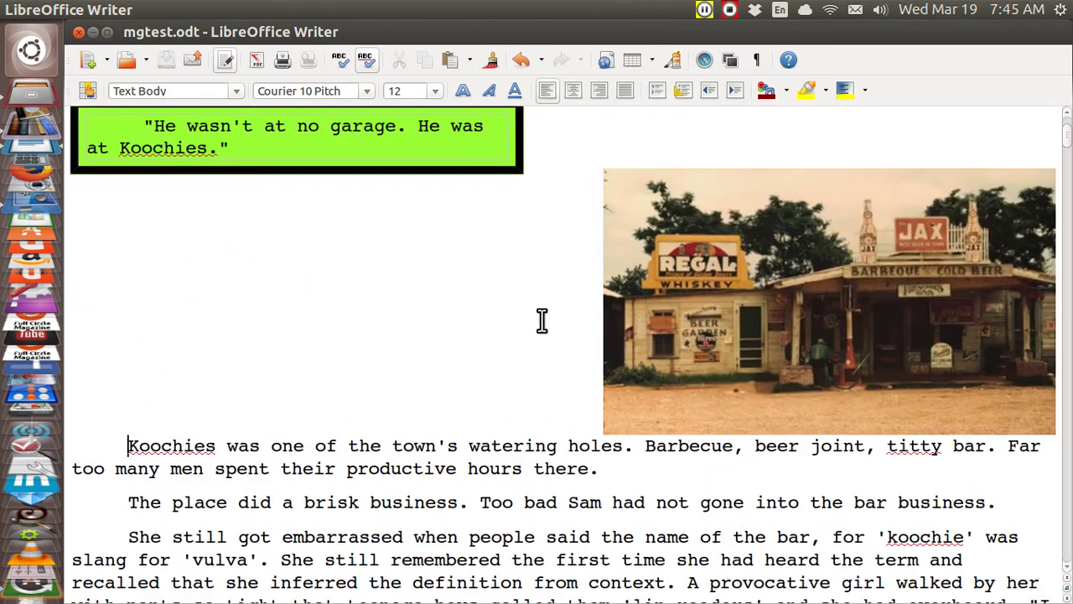
pyautogui.press('pagedown')
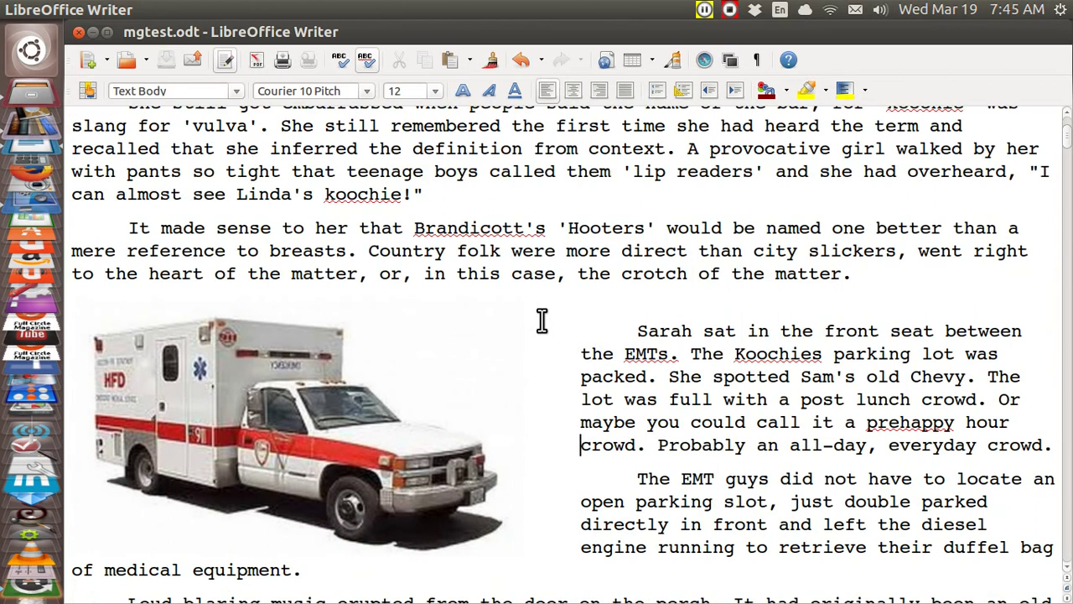
pyautogui.press('pagedown')
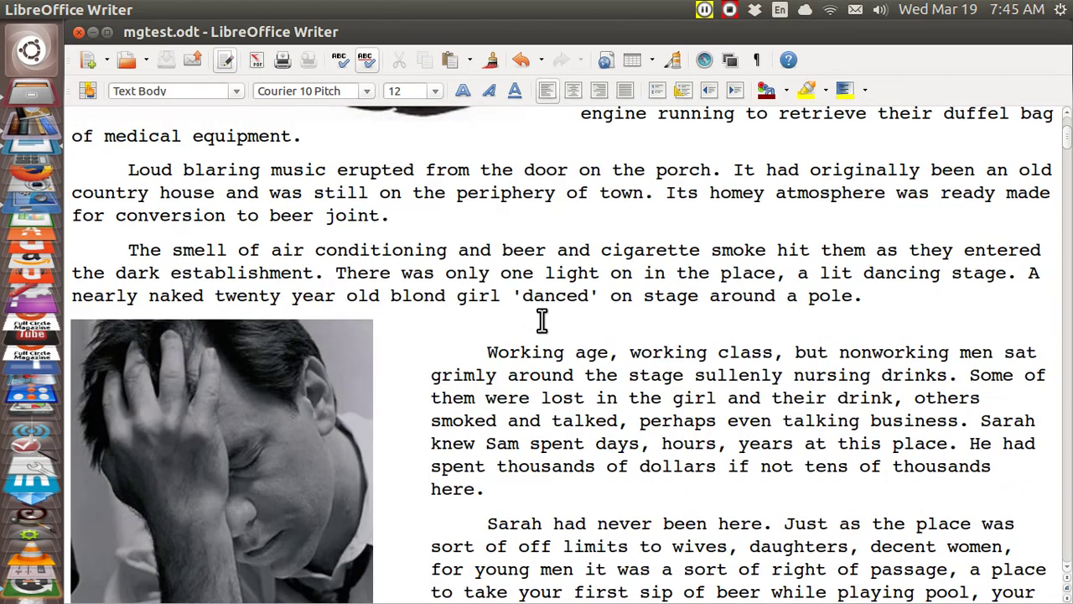
pyautogui.press('pagedown')
pyautogui.press('pagedown')
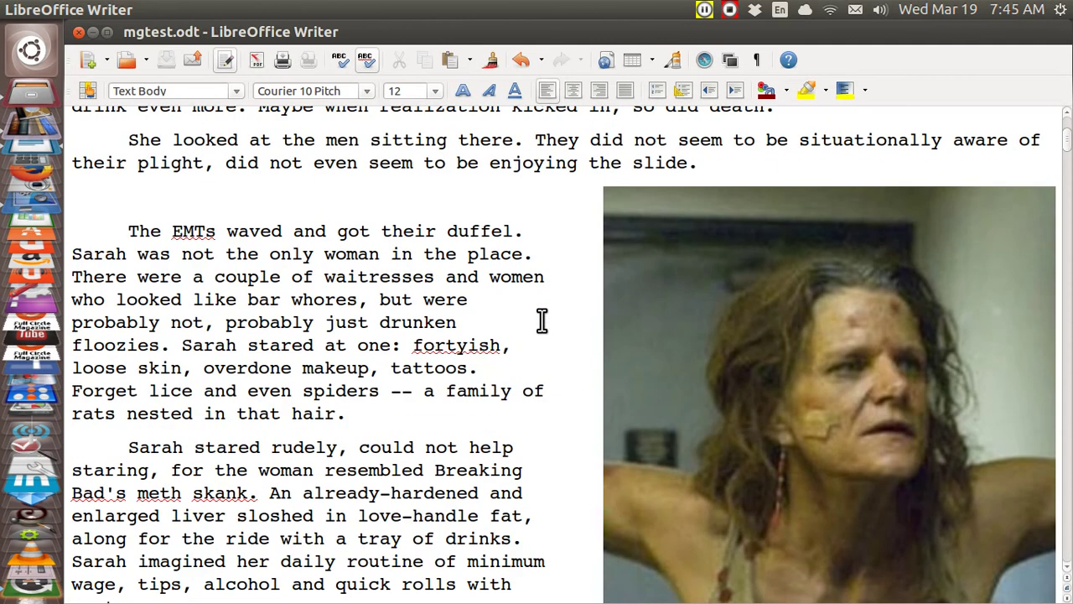
pyautogui.press('pagedown')
pyautogui.press('pagedown')
pyautogui.press('pagedown')
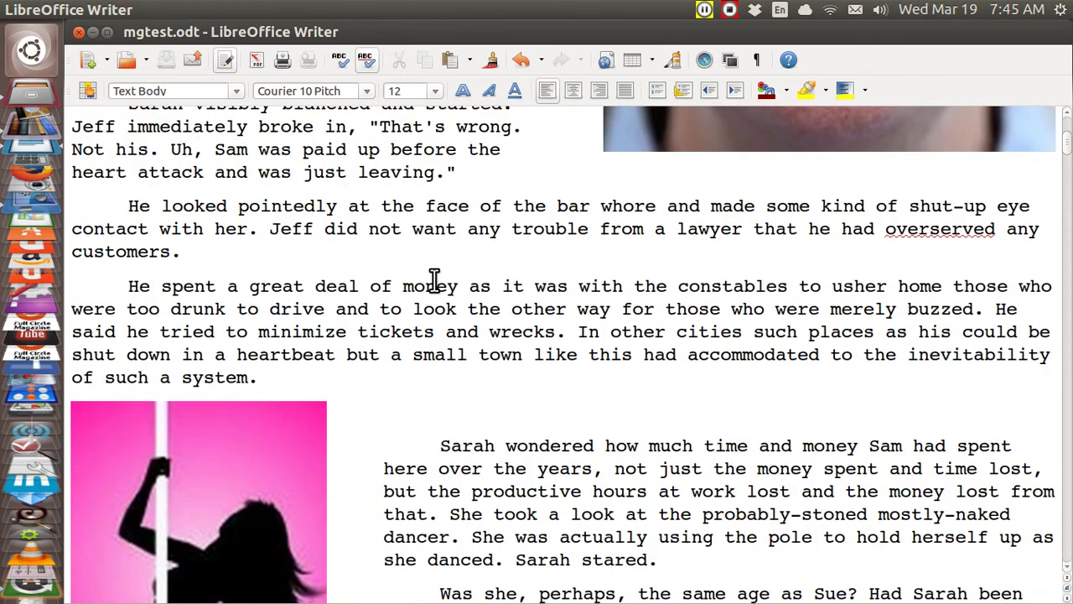
pyautogui.click(127, 205)
pyautogui.press('Return')
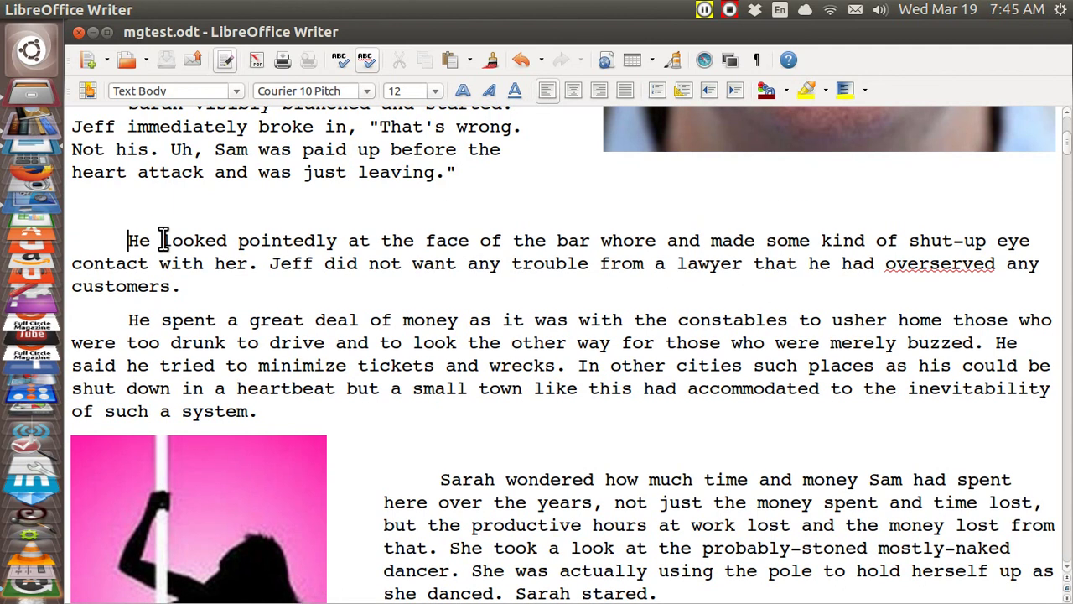
pyautogui.press('Up')
pyautogui.press('BackSpace')
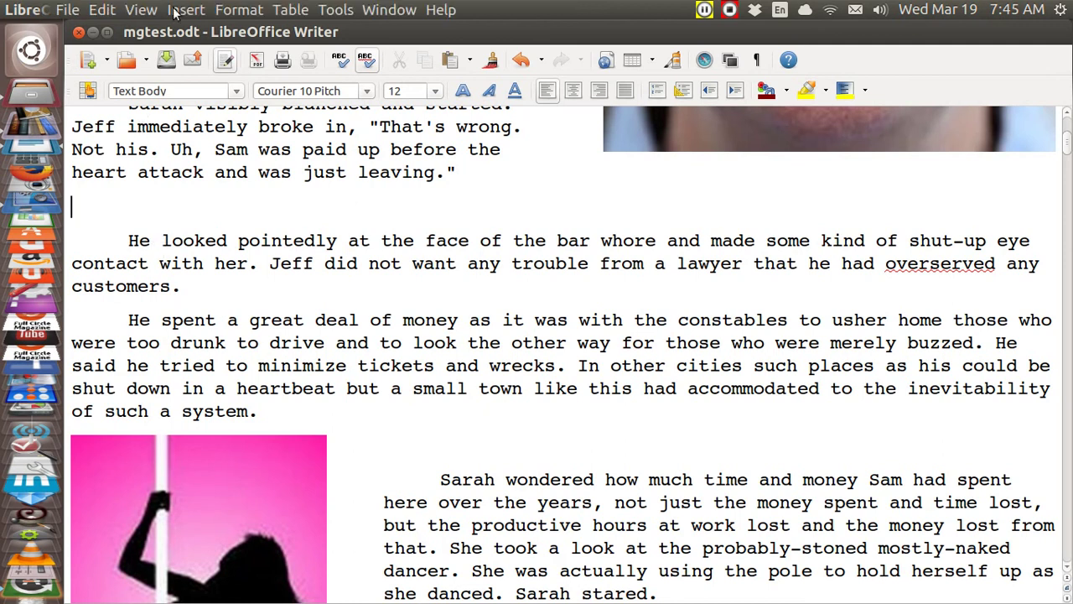
# Start inserting a frame at the empty paragraph, set its width to 4 inches and make the width relative.
pyautogui.click(179, 16)
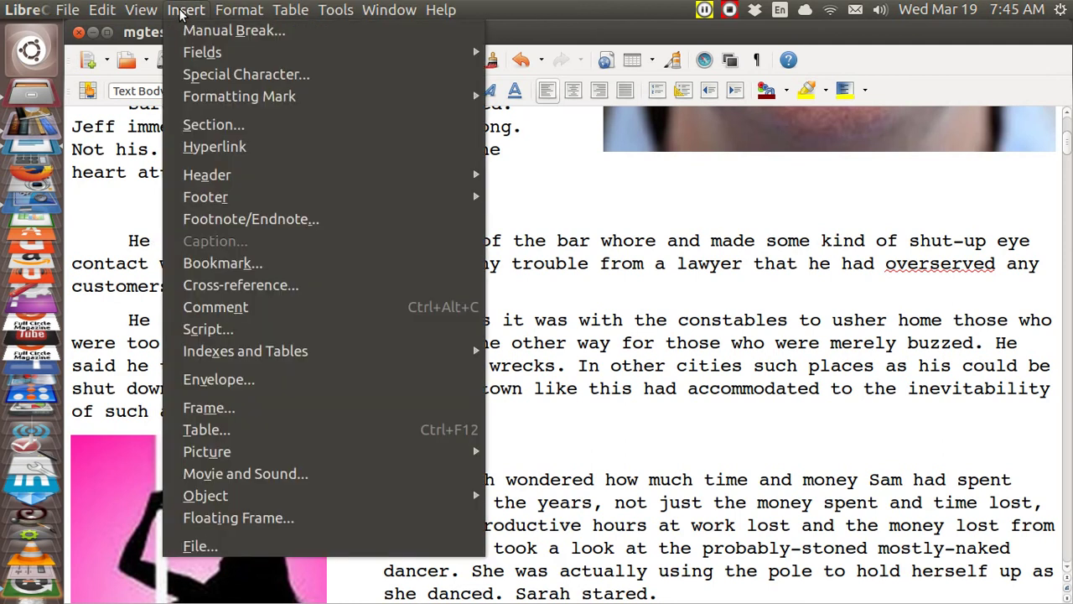
pyautogui.click(233, 413)
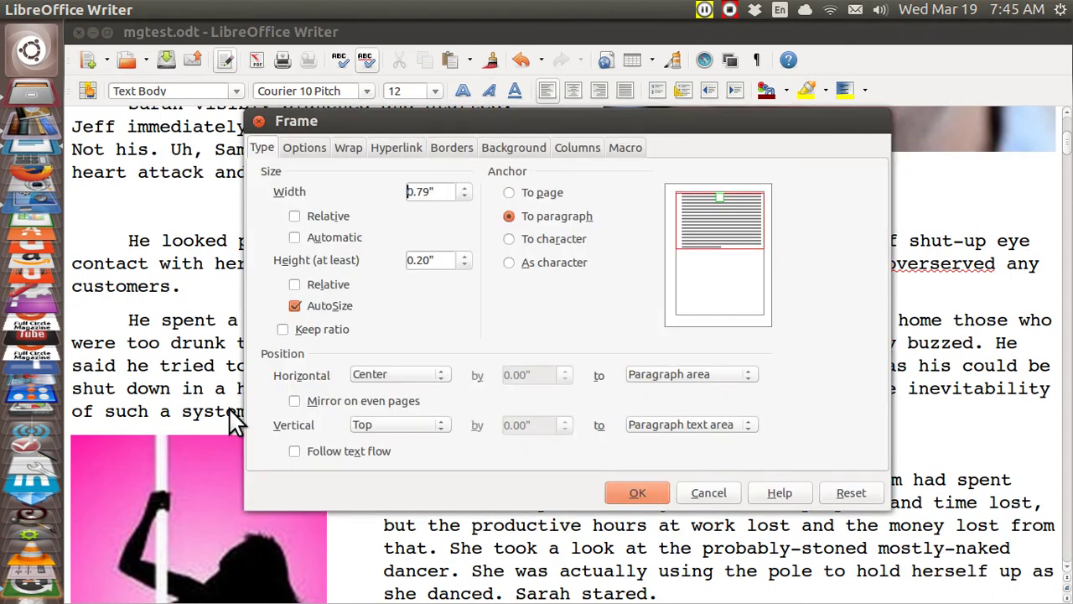
pyautogui.click(443, 189)
pyautogui.press('BackSpace')
pyautogui.press('BackSpace')
pyautogui.press('BackSpace')
pyautogui.press('BackSpace')
pyautogui.press('BackSpace')
pyautogui.write('4')
pyautogui.click(446, 261)
pyautogui.click(294, 216)
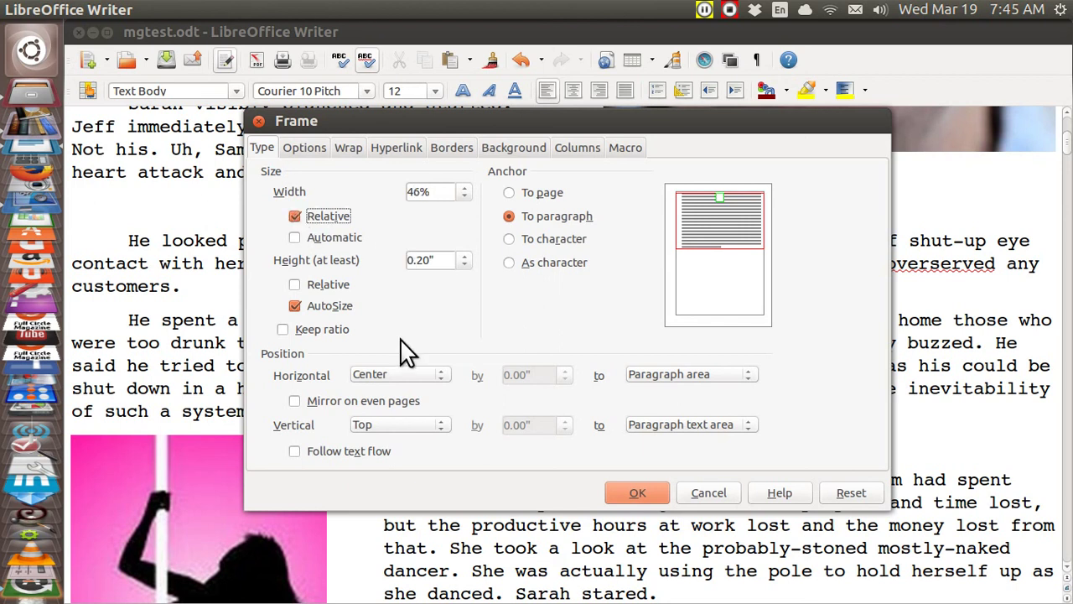
# Align the new frame horizontally to Left and set its text wrap to Optimal.
pyautogui.click(442, 374)
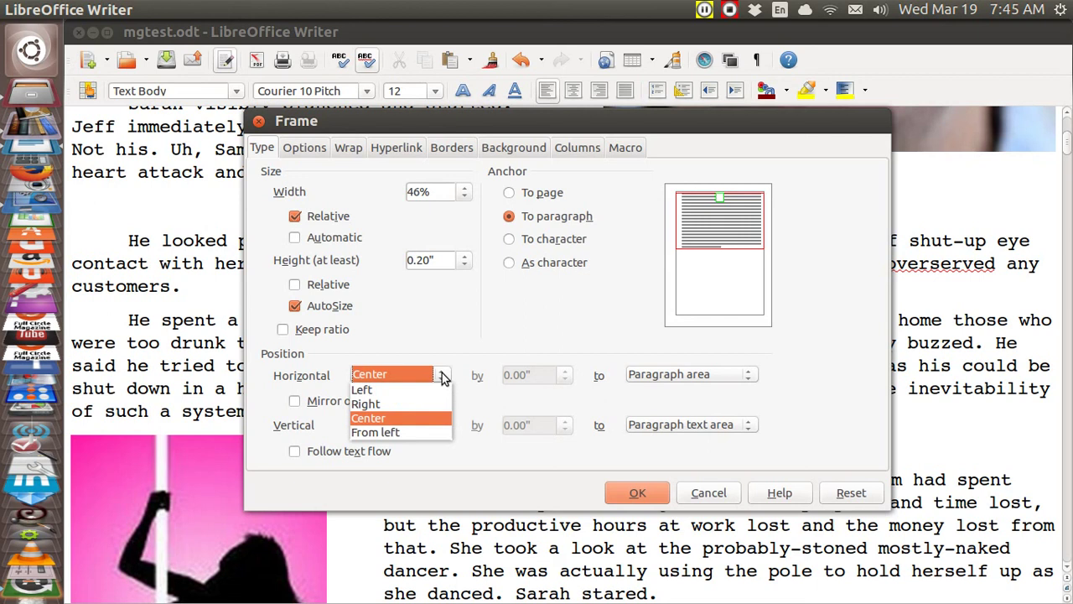
pyautogui.click(430, 388)
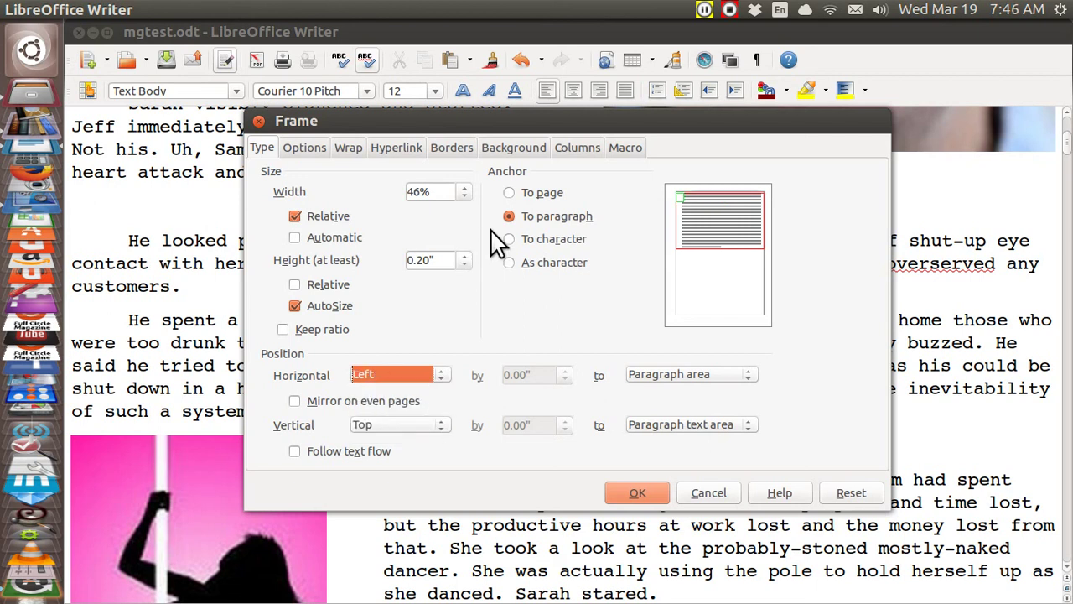
pyautogui.click(348, 149)
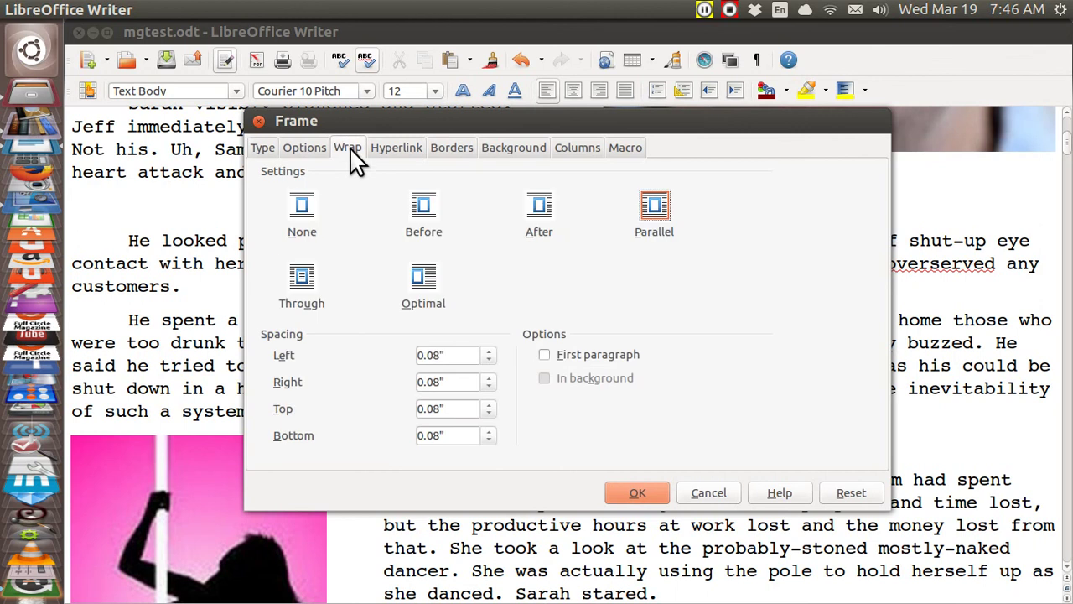
pyautogui.click(420, 271)
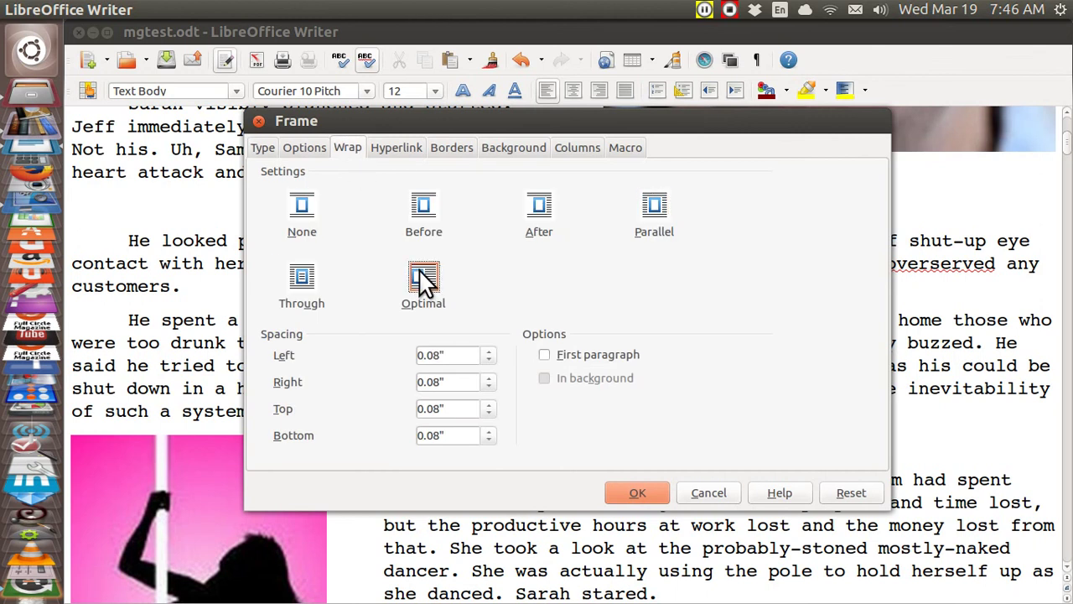
# Reduce the frame's left, top and bottom wrap spacing and set its right spacing to 0.5 inches.
pyautogui.click(489, 359)
pyautogui.click(489, 378)
pyautogui.click(488, 377)
pyautogui.click(488, 377)
pyautogui.click(445, 382)
pyautogui.press('BackSpace')
pyautogui.press('BackSpace')
pyautogui.press('BackSpace')
pyautogui.write('5')
pyautogui.click(491, 413)
pyautogui.click(489, 440)
# Give the frame a Yellow 2 background and insert it.
pyautogui.click(508, 152)
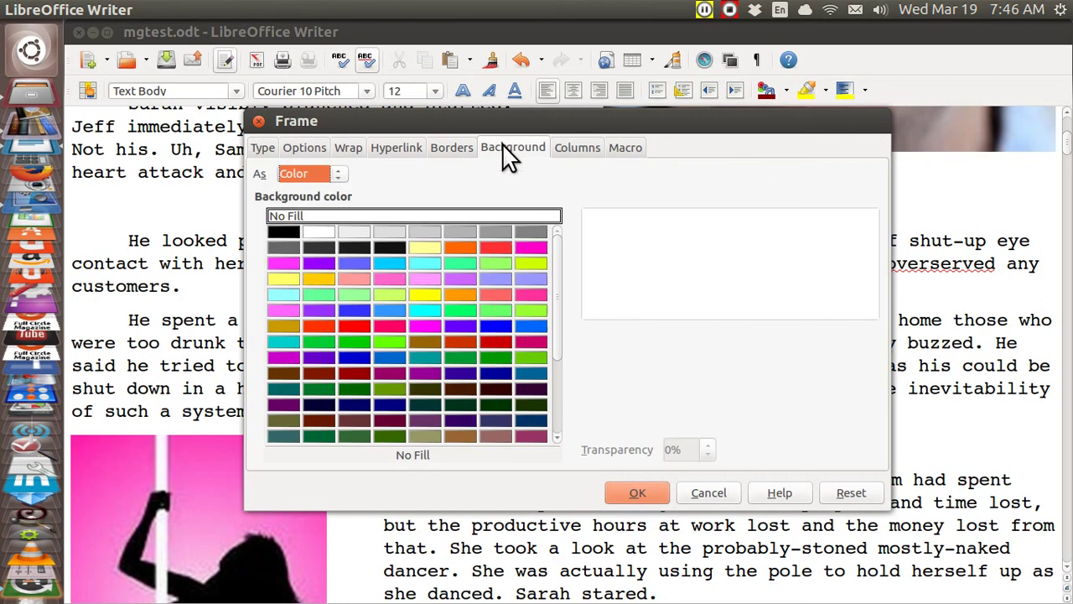
pyautogui.click(425, 296)
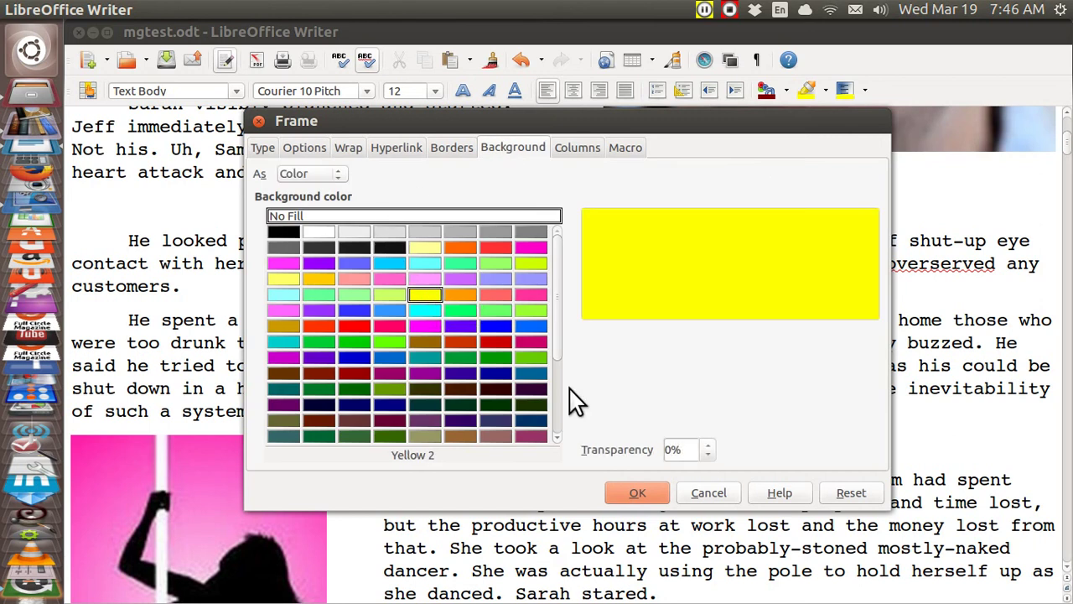
pyautogui.click(642, 486)
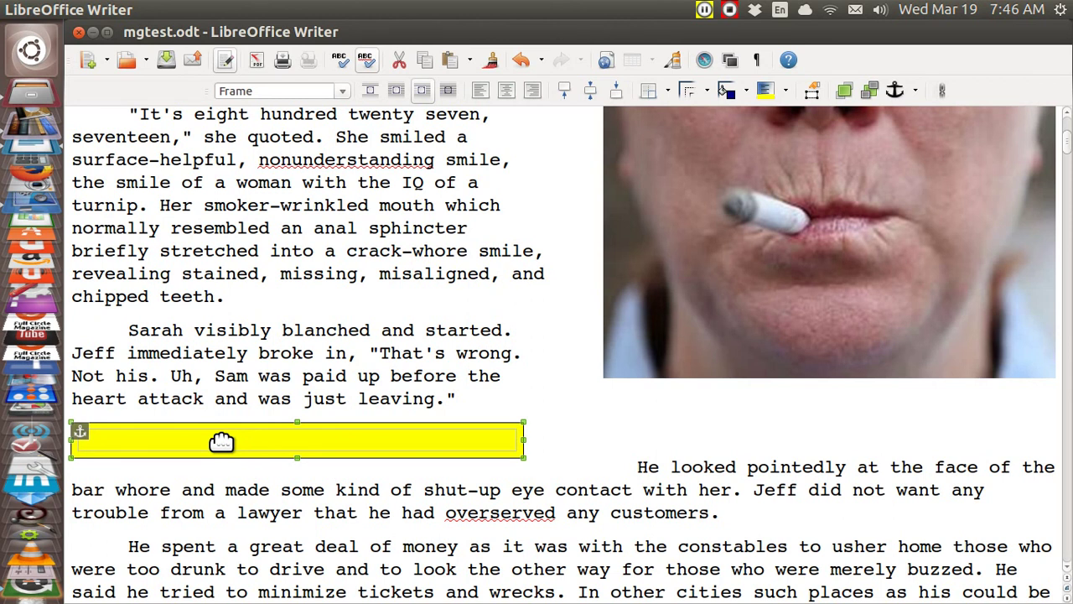
# Move the text of the paragraph beginning "He looked pointedly" from the body into the yellow frame.
pyautogui.click(639, 466)
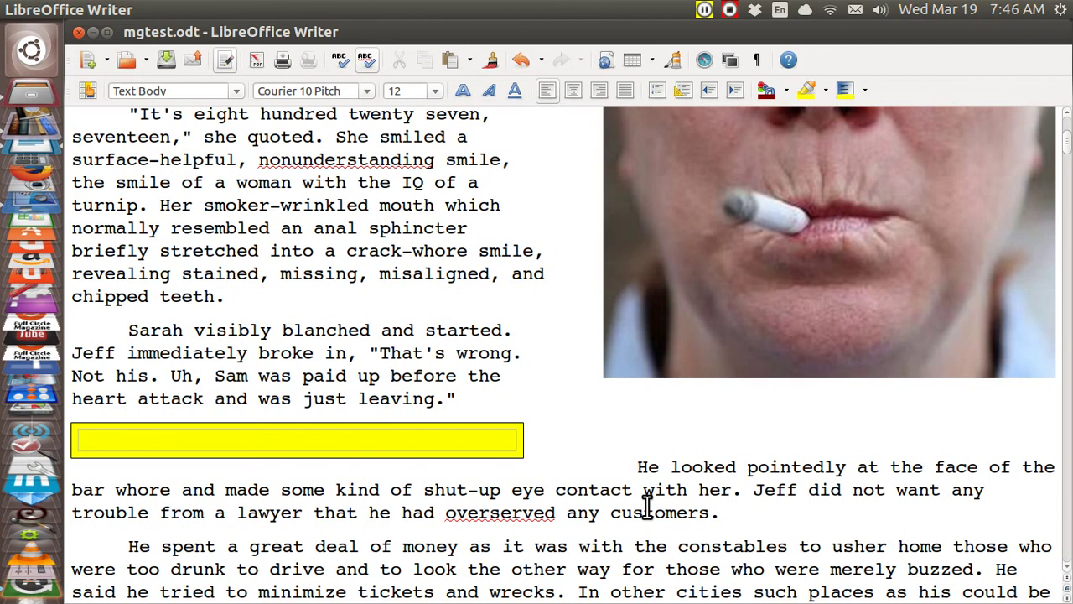
pyautogui.hotkey('shift', 'Down')
pyautogui.hotkey('shift', 'Down')
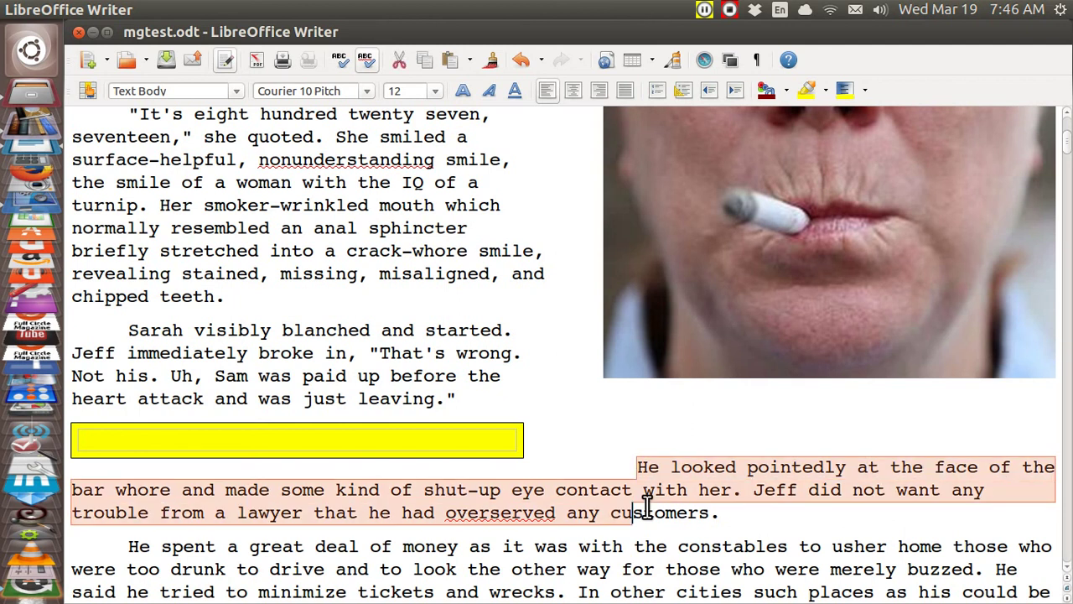
pyautogui.hotkey('shift', 'Right')
pyautogui.hotkey('shift', 'Right')
pyautogui.hotkey('shift', 'Right')
pyautogui.hotkey('shift', 'Right')
pyautogui.hotkey('shift', 'Right')
pyautogui.hotkey('shift', 'Right')
pyautogui.hotkey('shift', 'Right')
pyautogui.hotkey('shift', 'Right')
pyautogui.hotkey('ctrl', 'c')
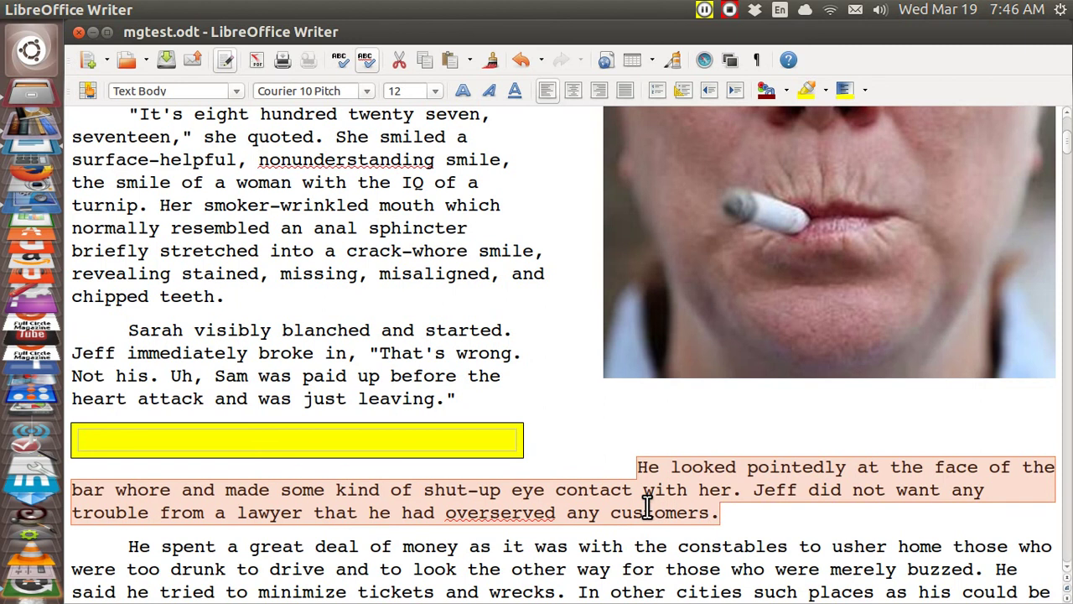
pyautogui.press('Delete')
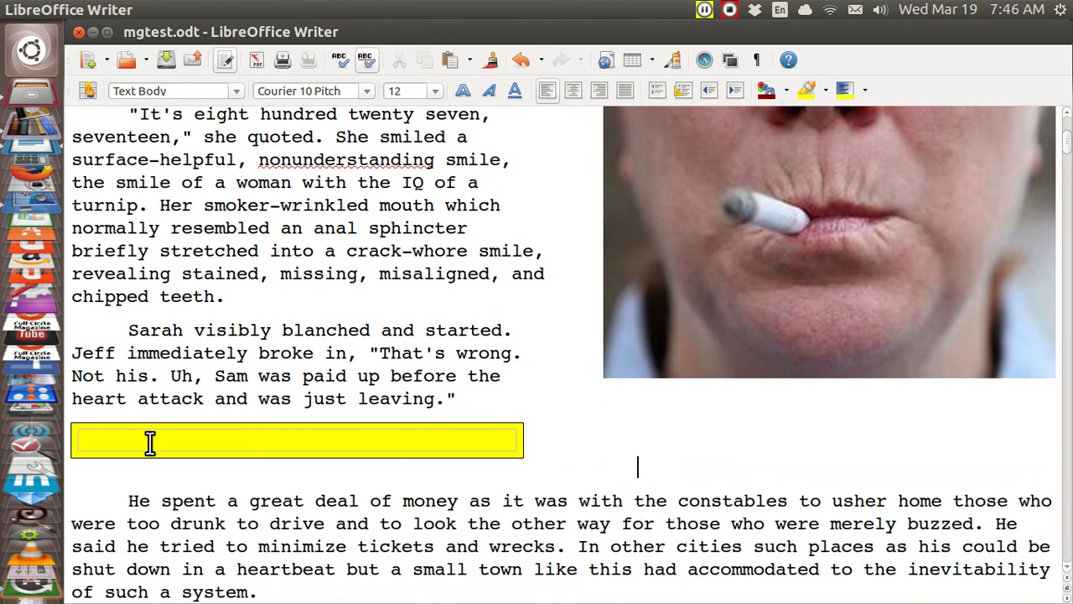
pyautogui.click(119, 441)
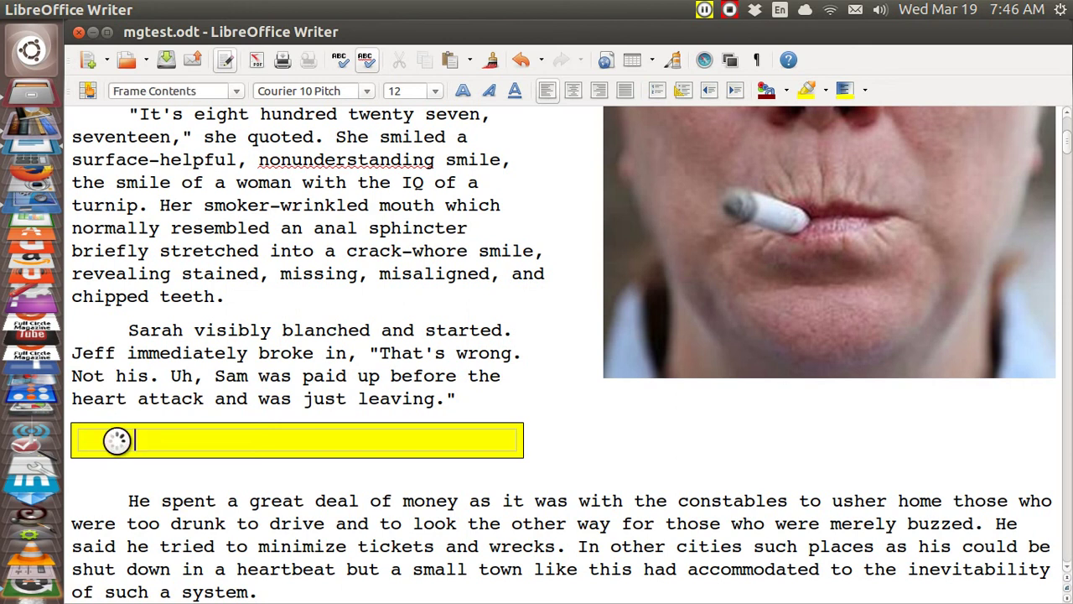
pyautogui.hotkey('ctrl', 'v')
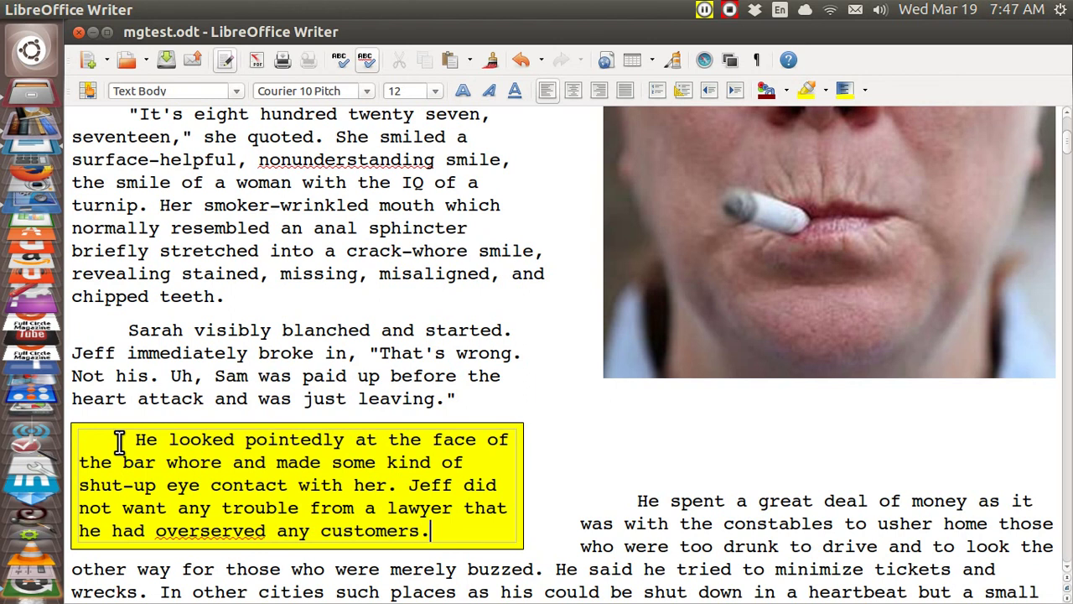
# Save mgtest.odt, minimize the document and switch to calibre.
pyautogui.hotkey('ctrl', 's')
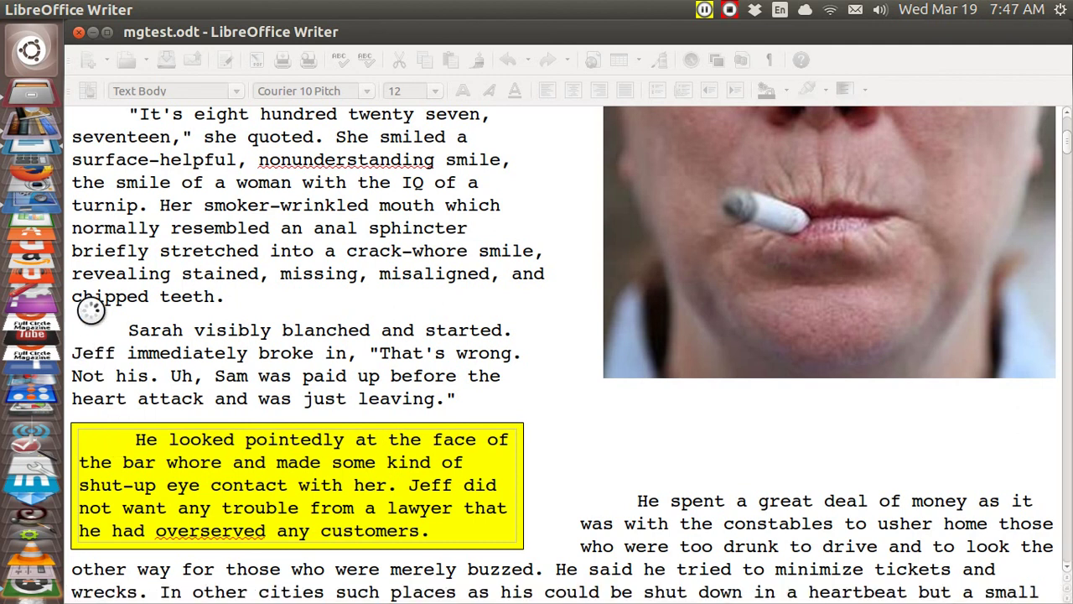
pyautogui.click(94, 34)
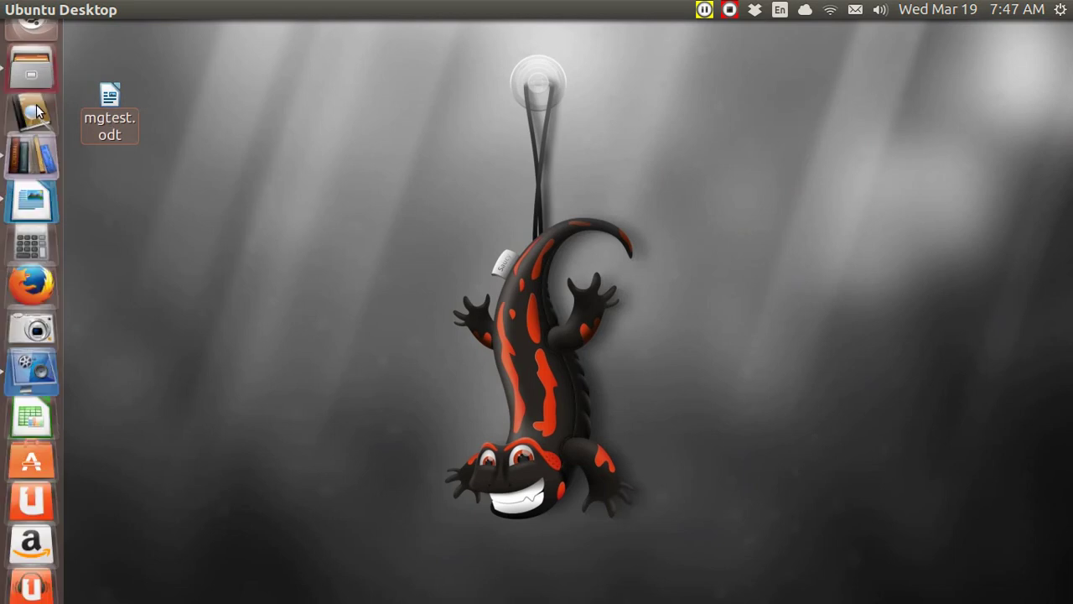
pyautogui.click(23, 176)
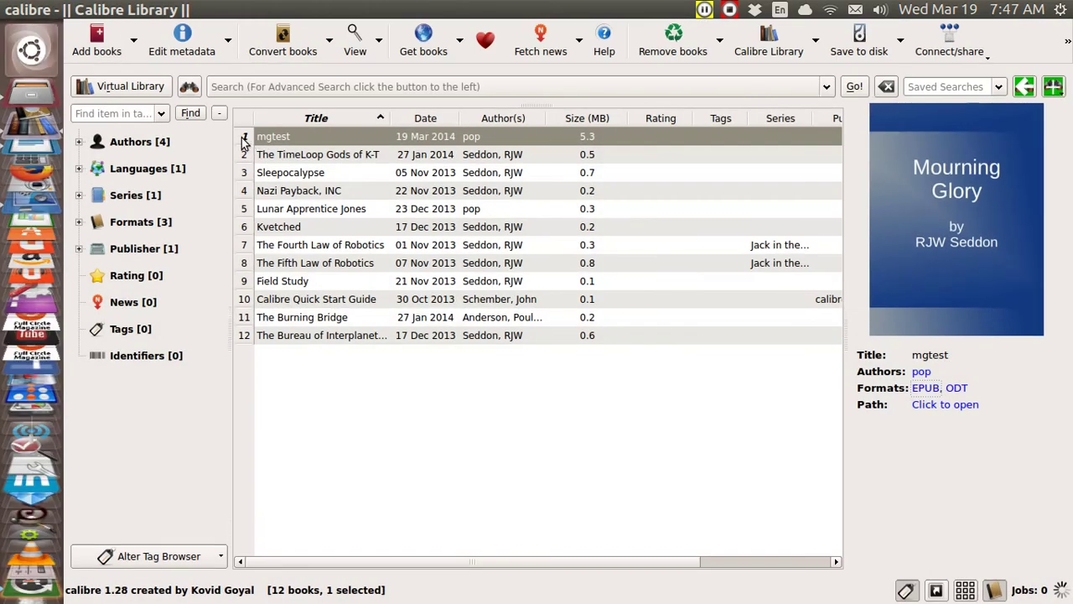
# Permanently delete the existing mgtest book from the calibre library.
pyautogui.click(243, 138)
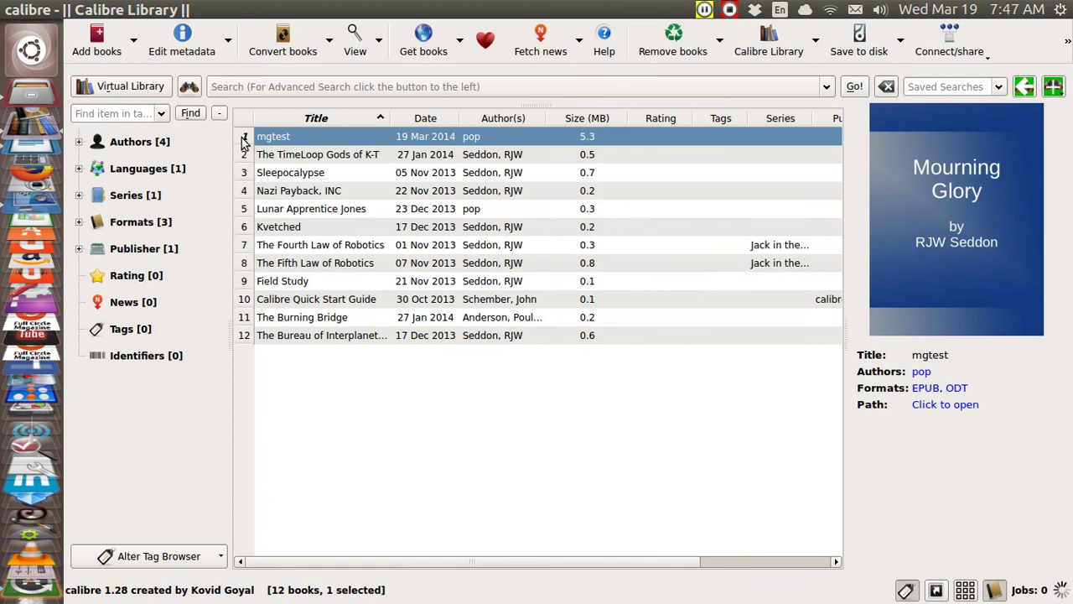
pyautogui.press('Delete')
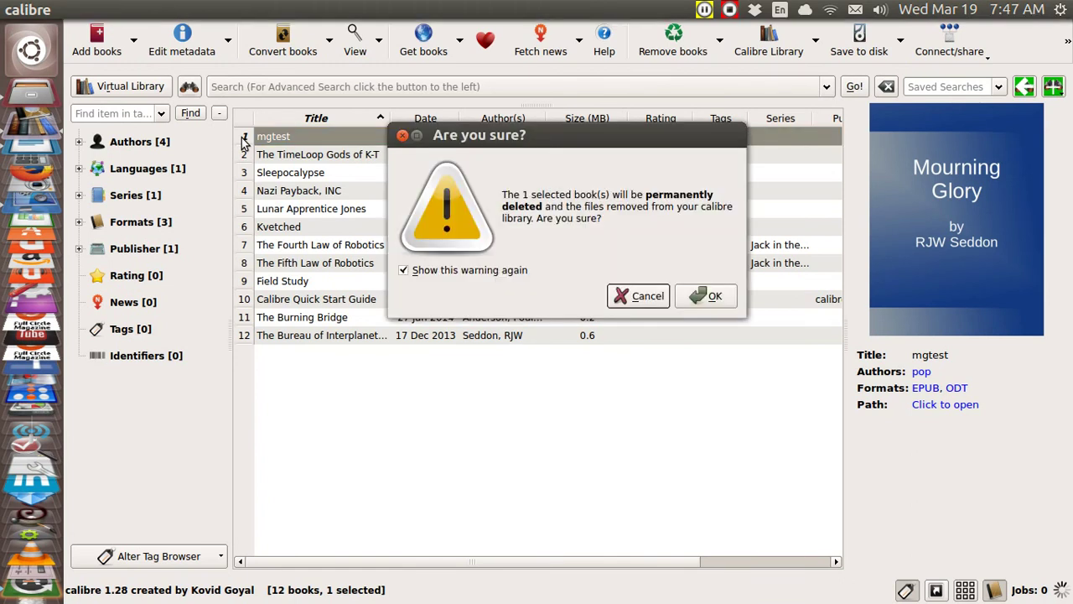
pyautogui.press('Tab')
pyautogui.press('Return')
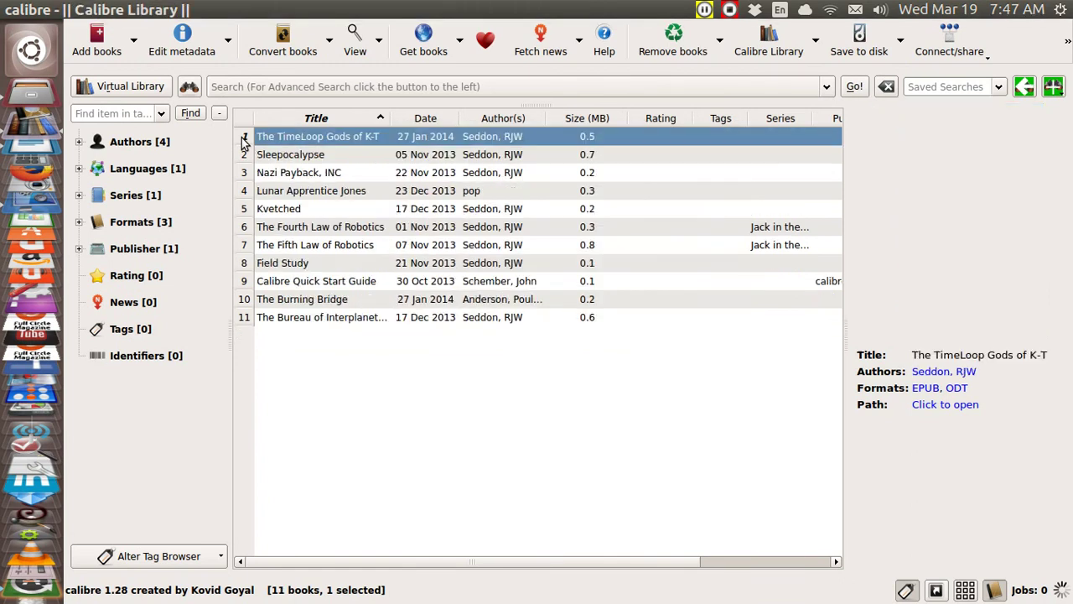
# Add the updated mgtest.odt from the Desktop to the library.
pyautogui.click(111, 47)
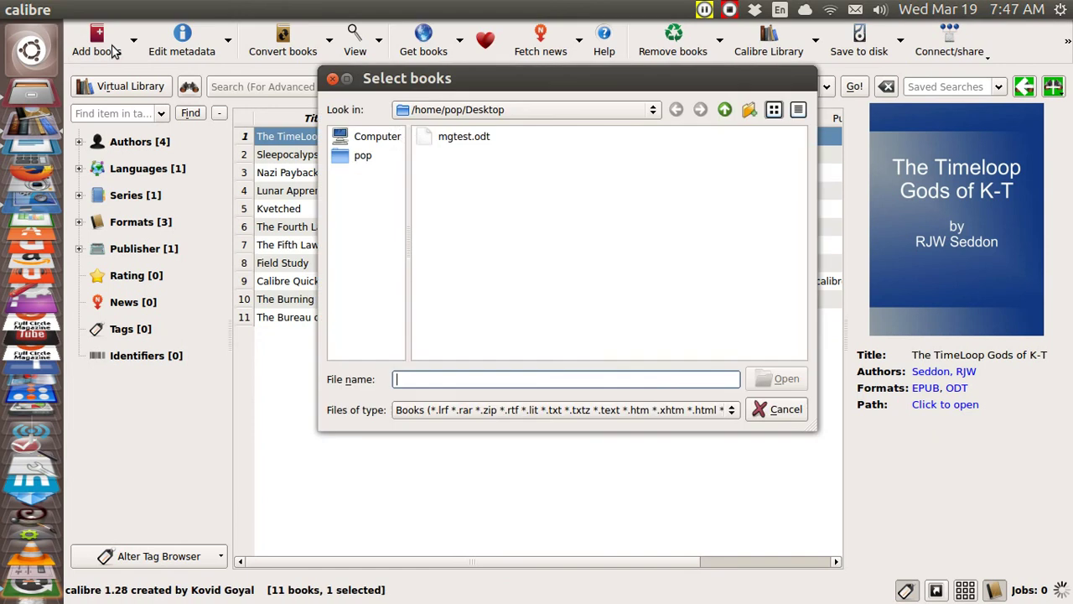
pyautogui.click(455, 138)
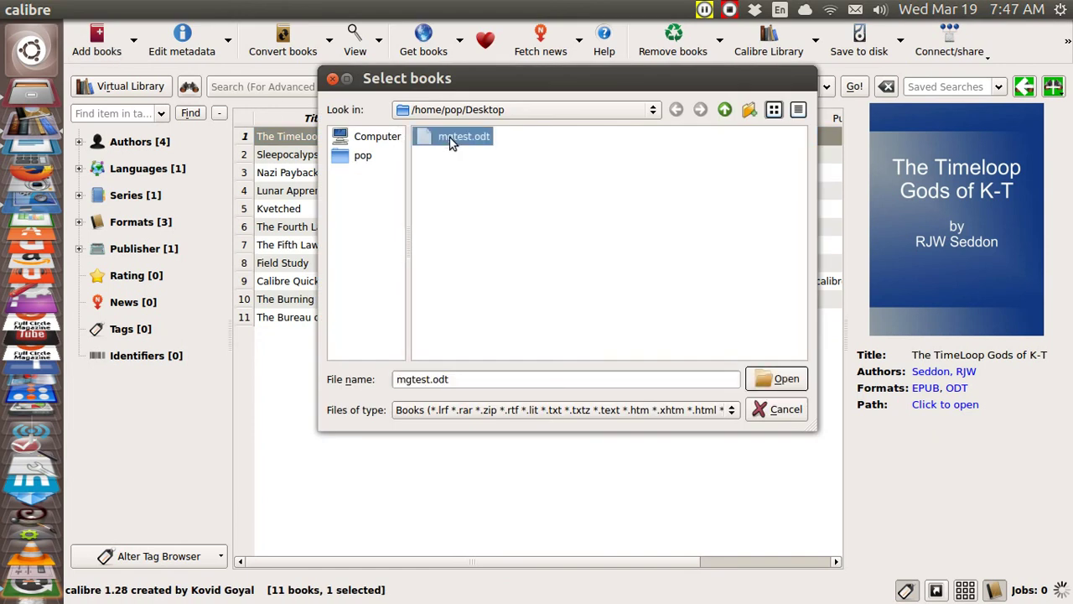
pyautogui.click(782, 379)
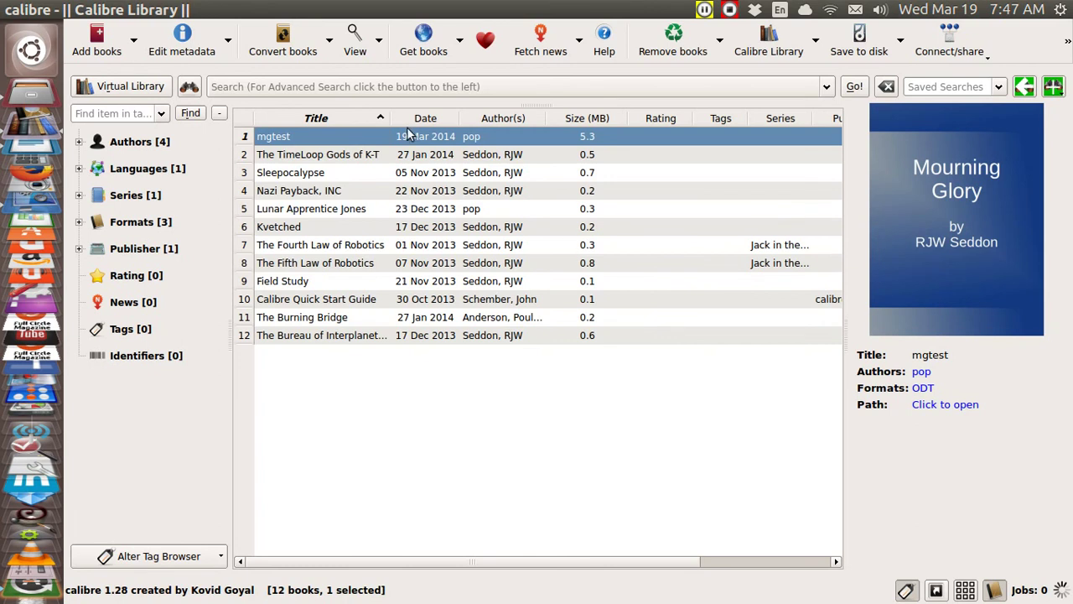
# Convert the mgtest book from ODT to EPUB with the current conversion settings.
pyautogui.click(298, 52)
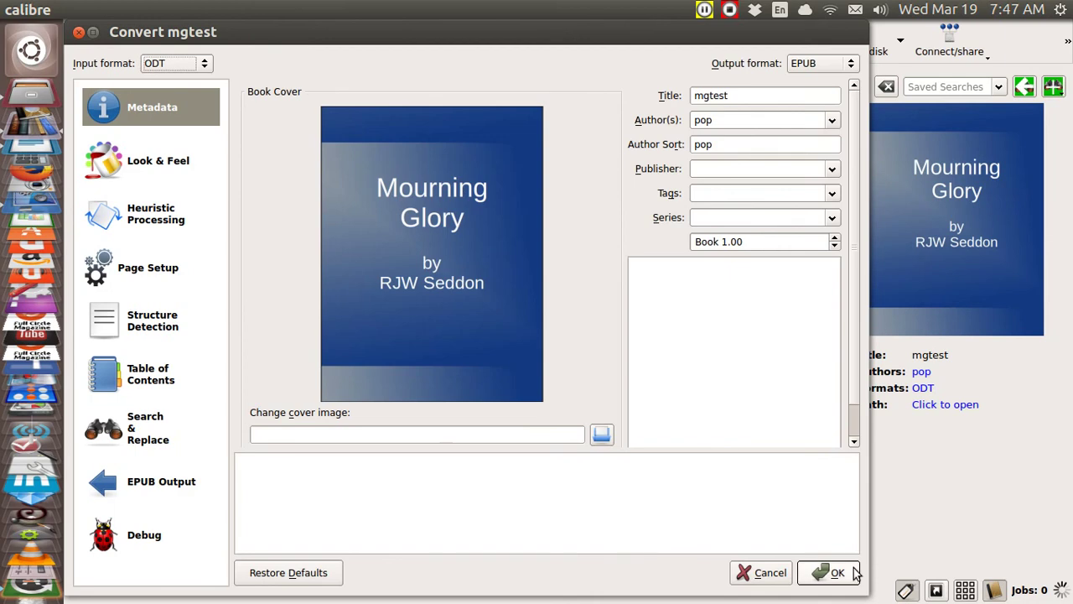
pyautogui.click(837, 573)
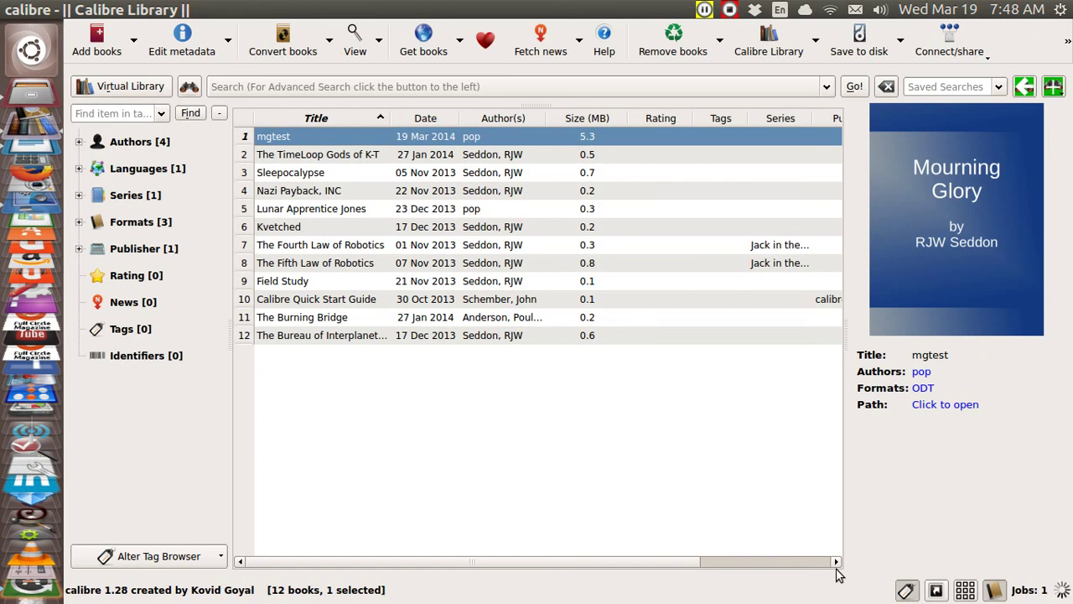
pyautogui.click(912, 460)
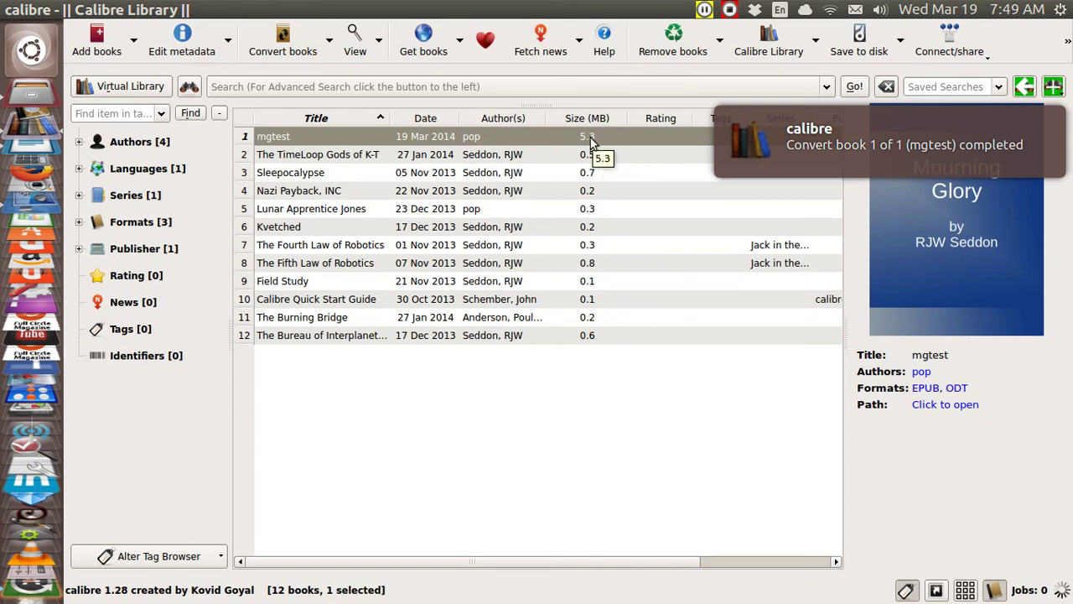
# Open mgtest's EPUB in the viewer and page forward to examine the layout up to the yellow box.
pyautogui.click(923, 388)
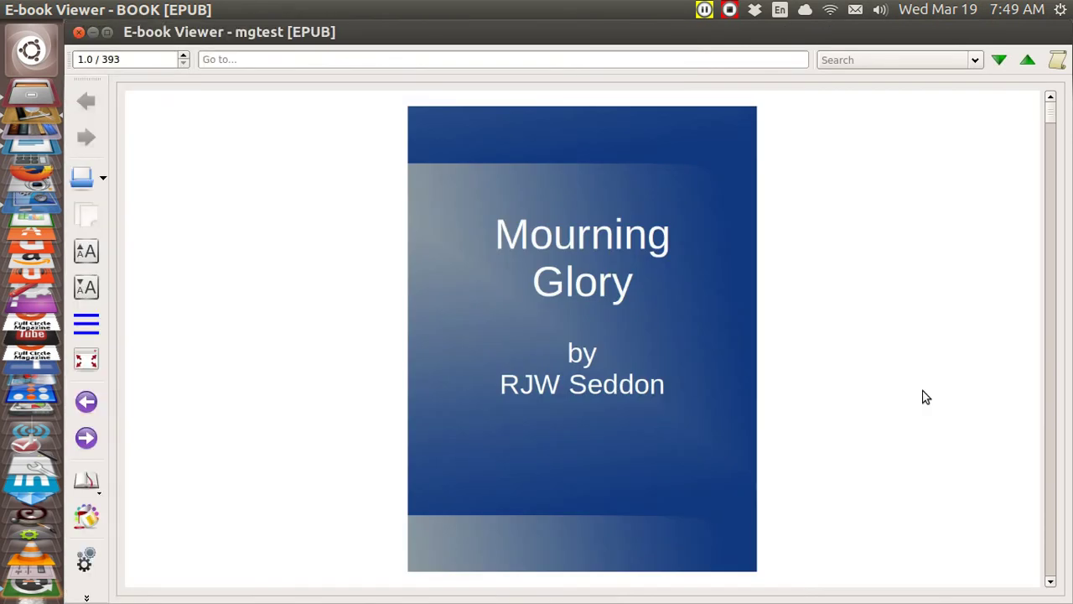
pyautogui.press('pagedown')
pyautogui.press('pagedown')
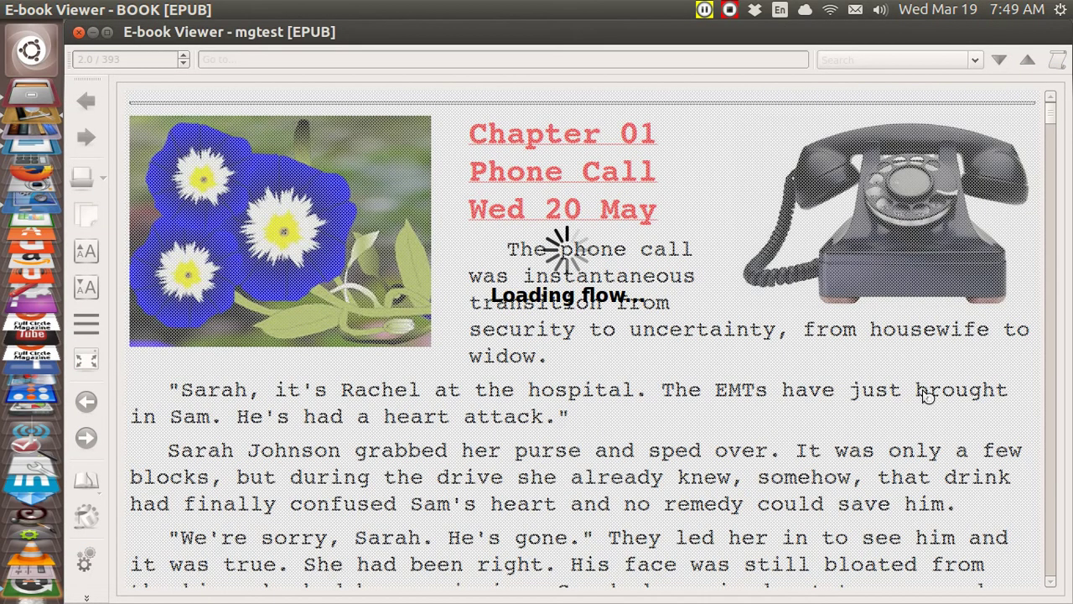
pyautogui.press('pagedown')
pyautogui.press('pagedown')
pyautogui.press('pagedown')
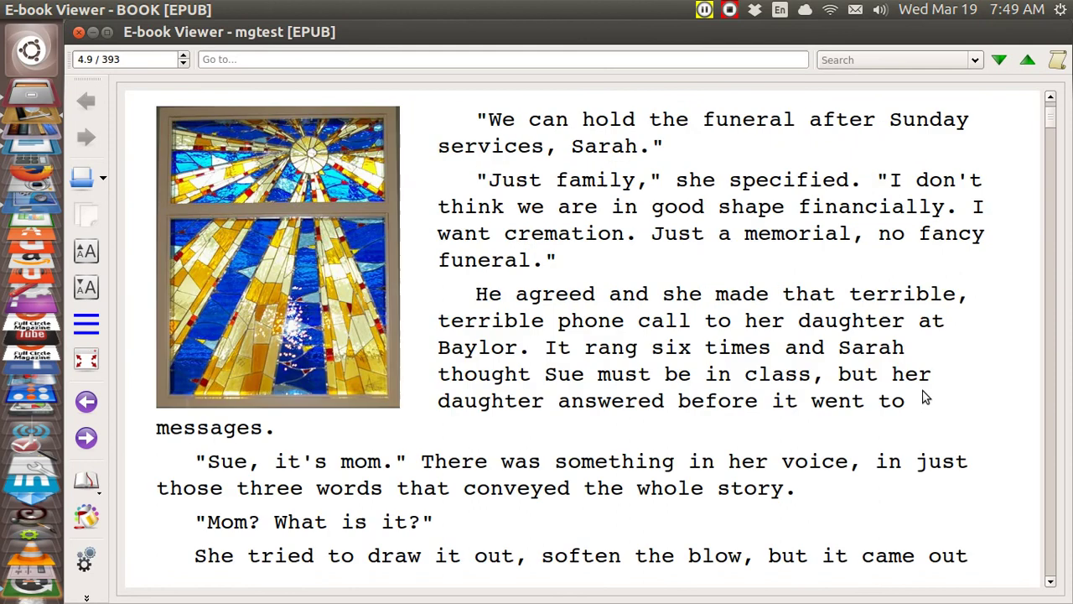
pyautogui.press('pagedown')
pyautogui.press('pagedown')
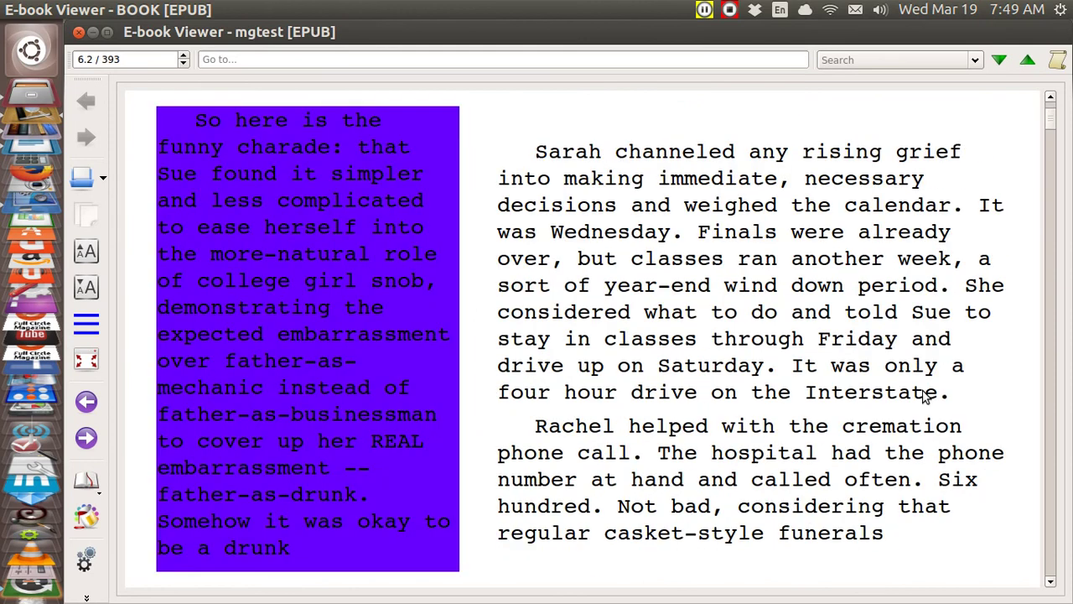
pyautogui.press('pagedown')
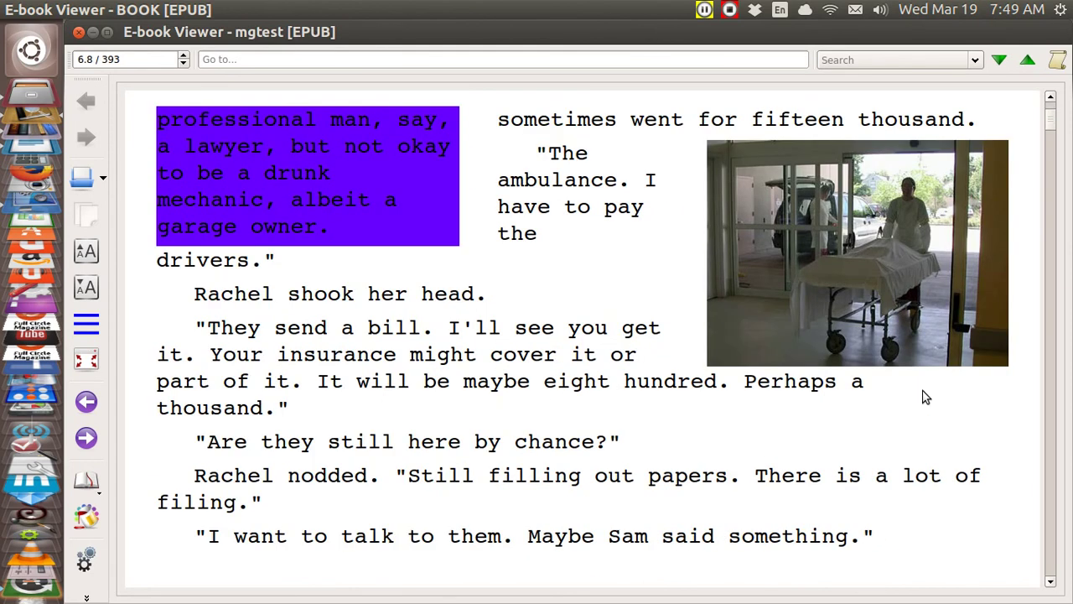
pyautogui.press('pagedown')
pyautogui.press('pagedown')
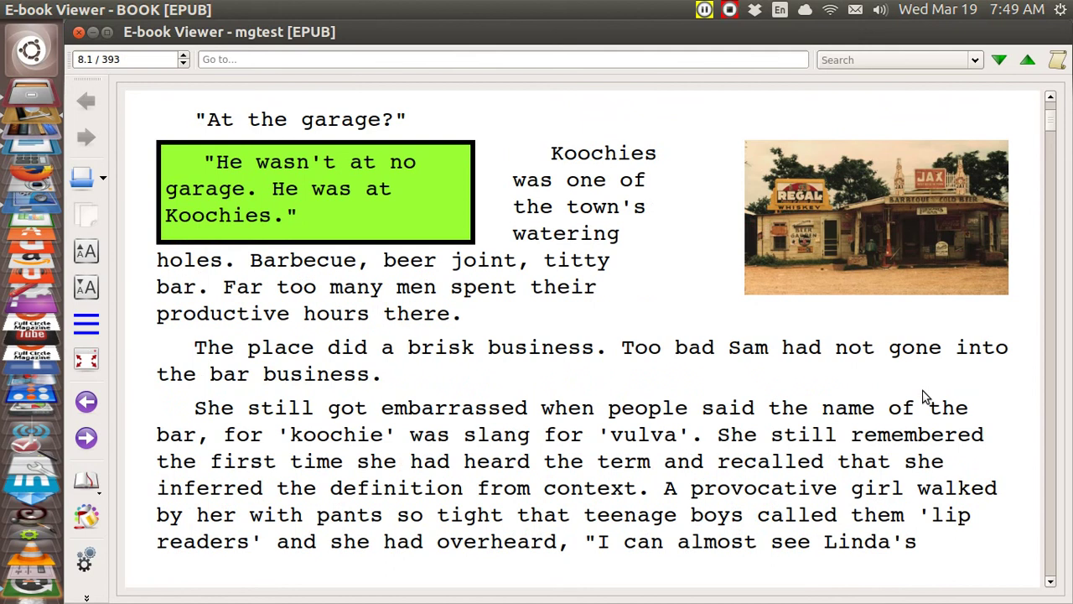
pyautogui.press('pagedown')
pyautogui.press('pagedown')
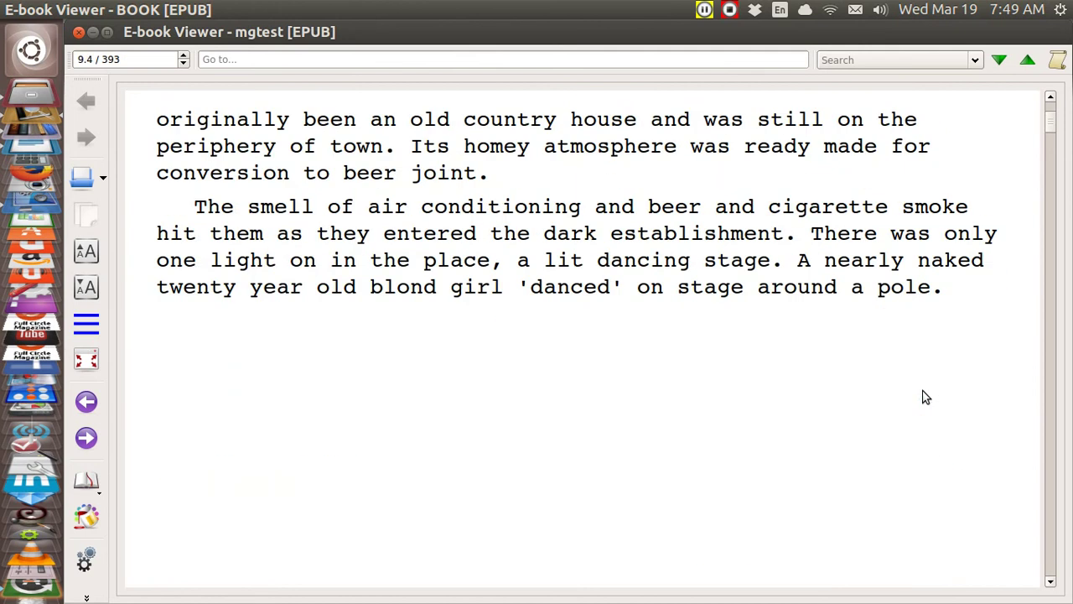
pyautogui.press('pagedown')
pyautogui.press('pagedown')
pyautogui.press('pagedown')
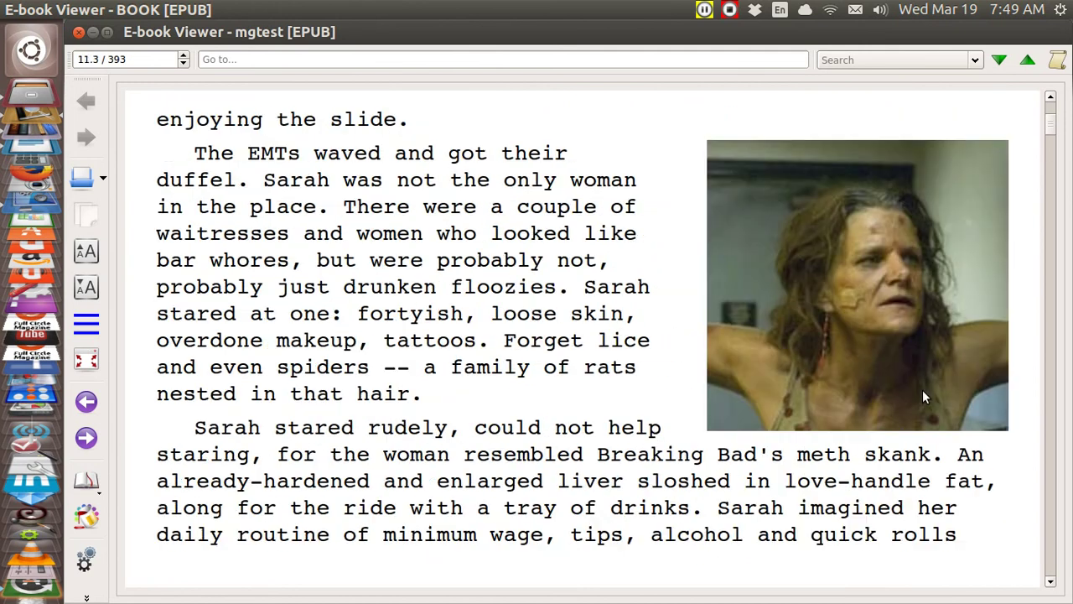
pyautogui.press('pagedown')
pyautogui.press('pagedown')
pyautogui.press('pagedown')
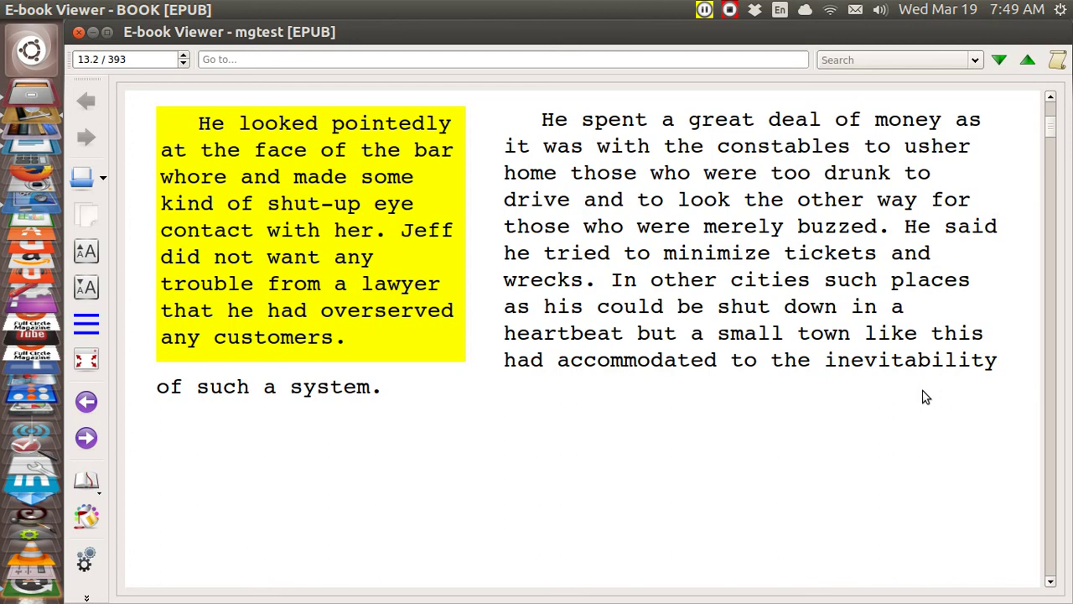
# Check the page following the yellow box, return and shrink the font twice to examine the text reflow.
pyautogui.scroll(-1, 926, 396)
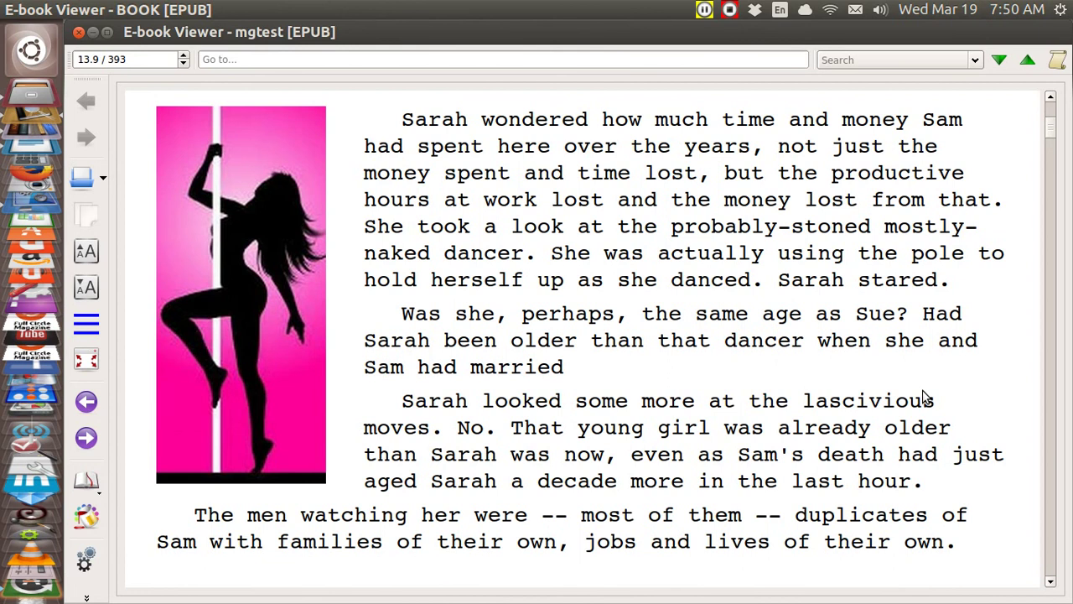
pyautogui.scroll(1, 925, 396)
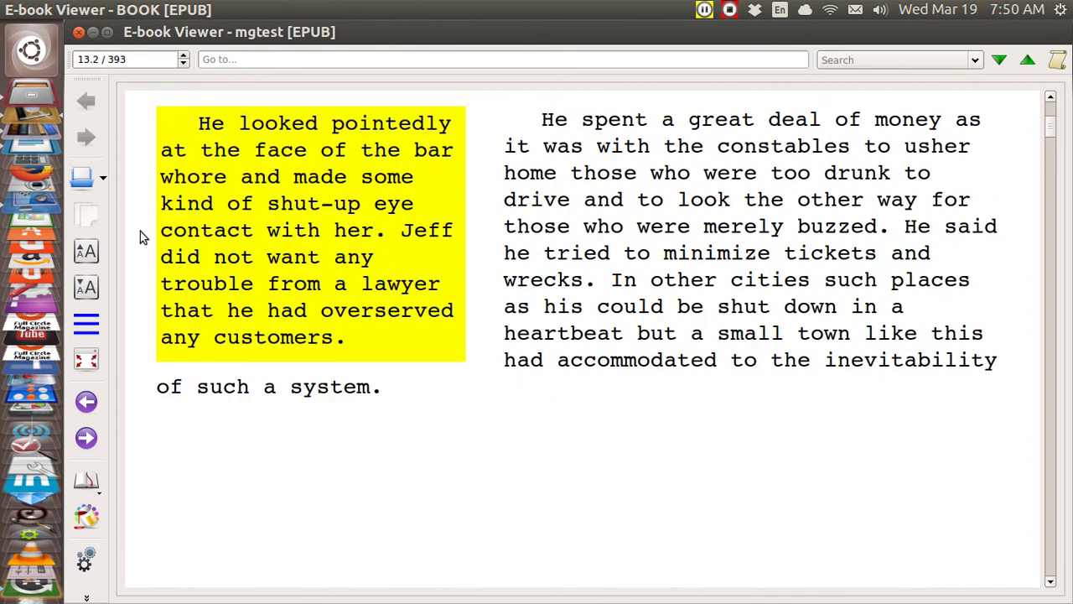
pyautogui.click(86, 287)
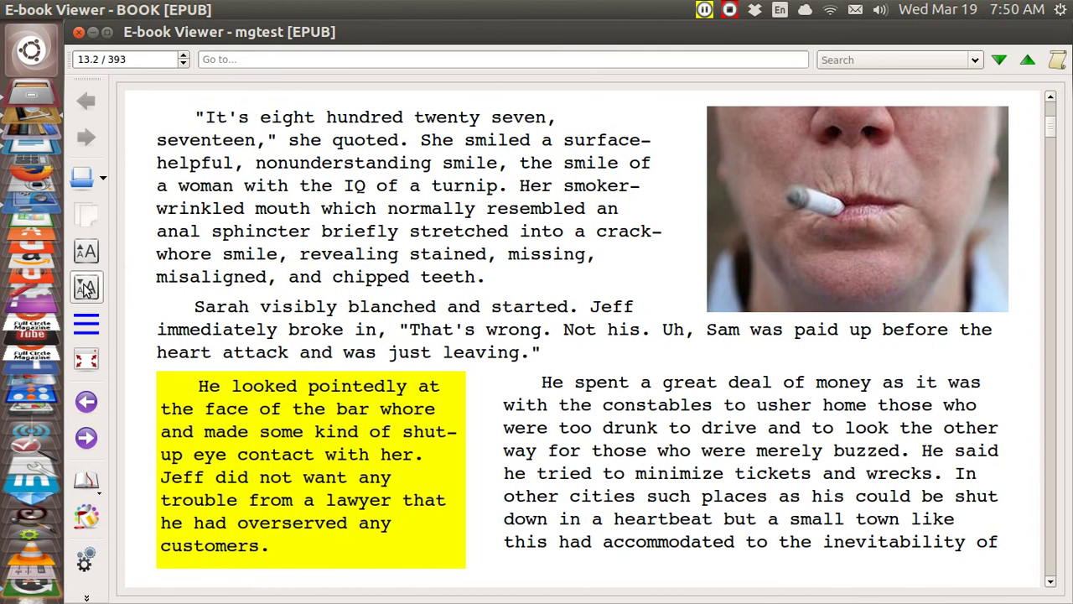
pyautogui.click(86, 287)
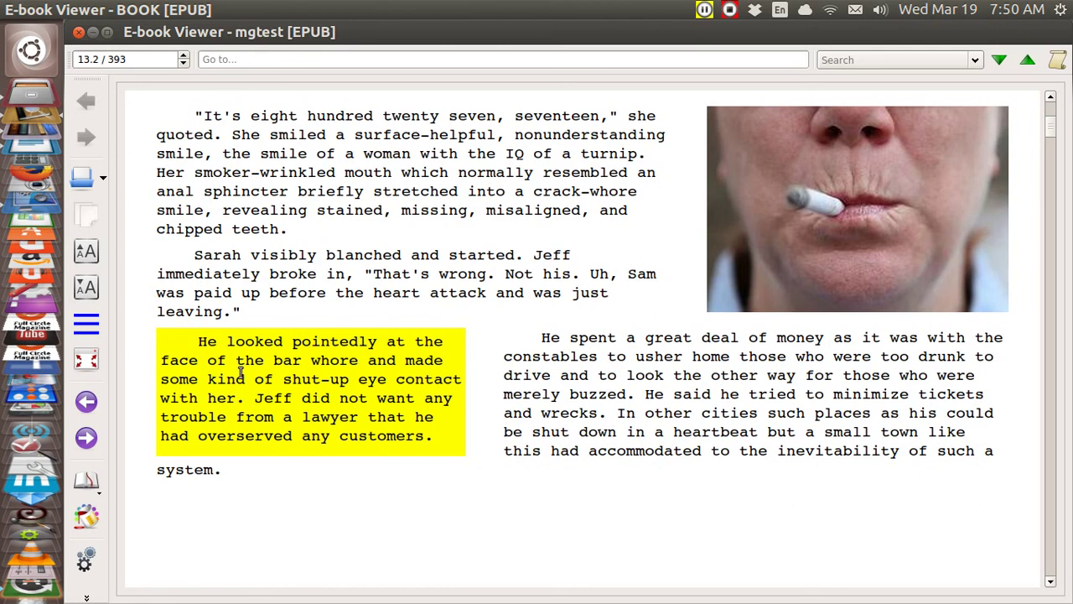
# Go back through the EPUB to examine the earlier pages at the smaller font size.
pyautogui.scroll(3, 241, 372)
pyautogui.scroll(3, 241, 372)
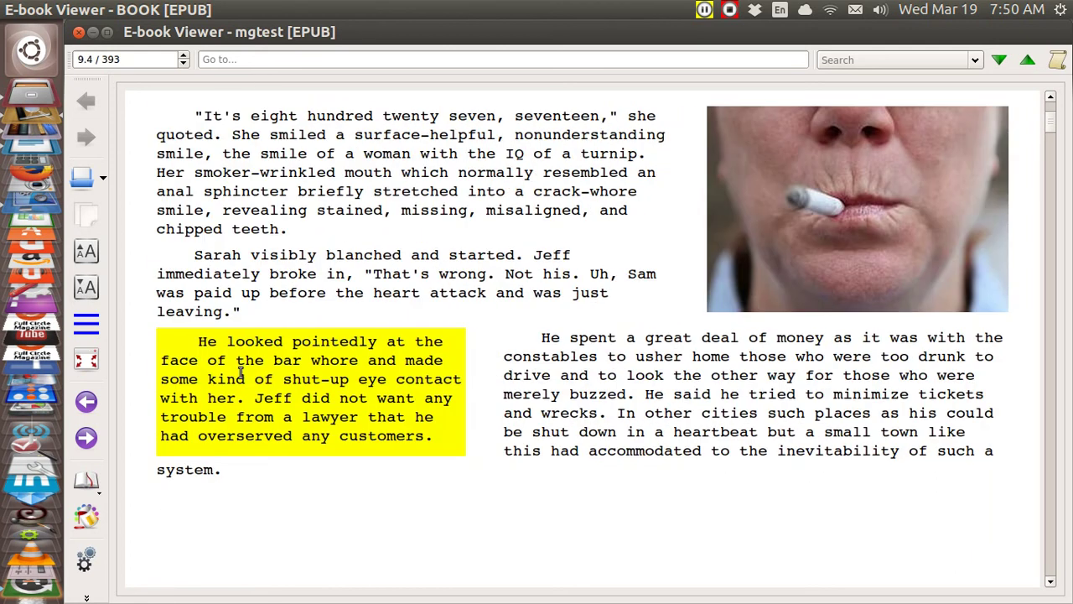